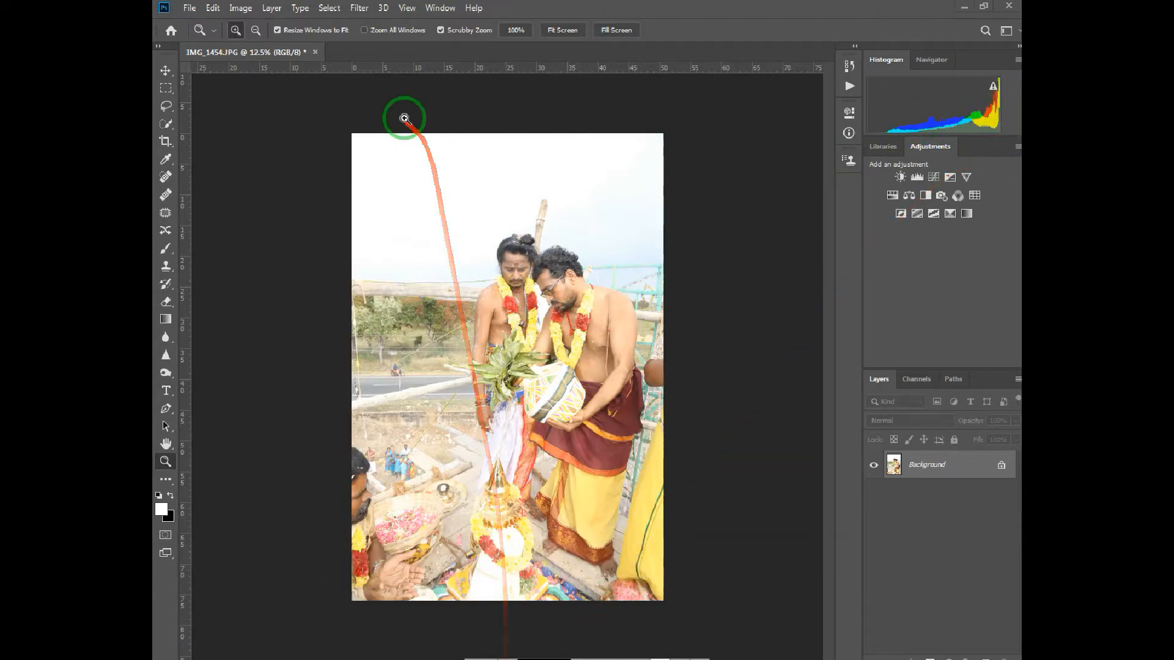
Step: Open the temple ceremony photo in the Camera Raw Filter and lower its Exposure to -0.55
{"action": "left_click", "coordinate": [358, 8]}
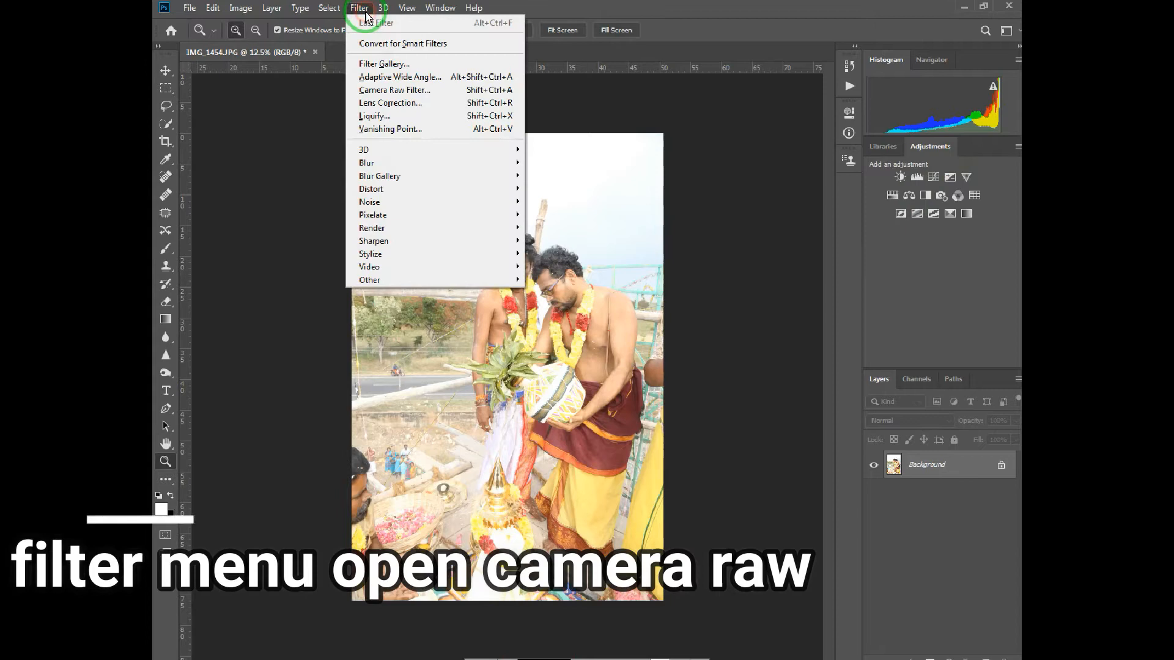
{"action": "left_click", "coordinate": [374, 91]}
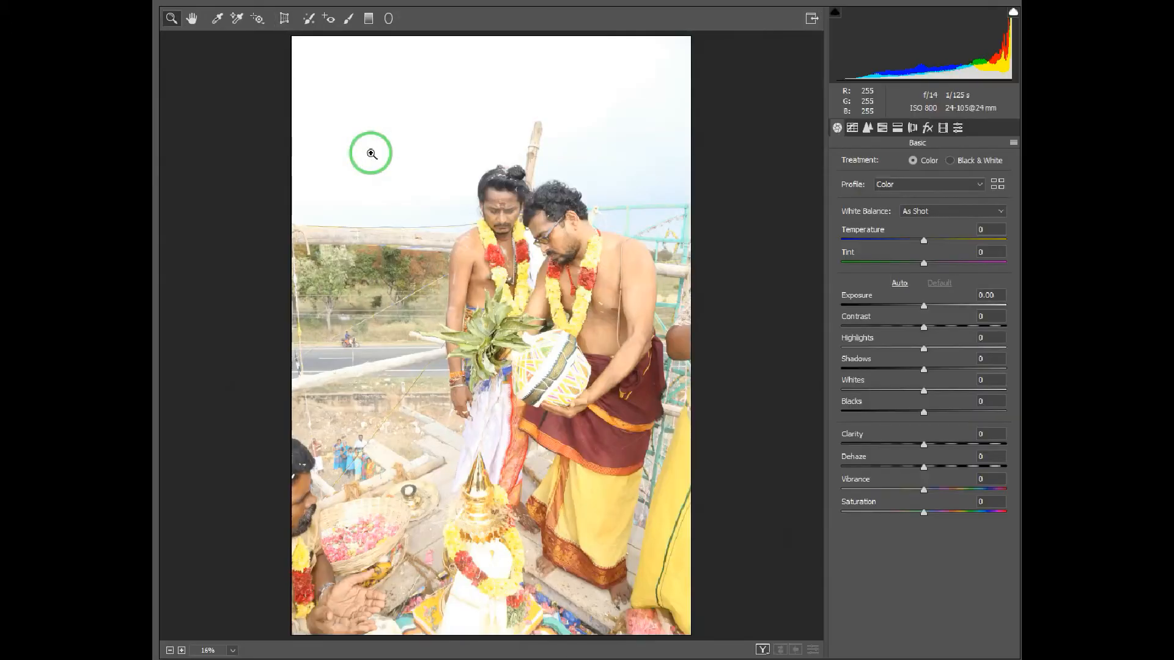
{"action": "left_click", "coordinate": [513, 201]}
{"action": "left_click_drag", "start_coordinate": [546, 281], "coordinate": [519, 221]}
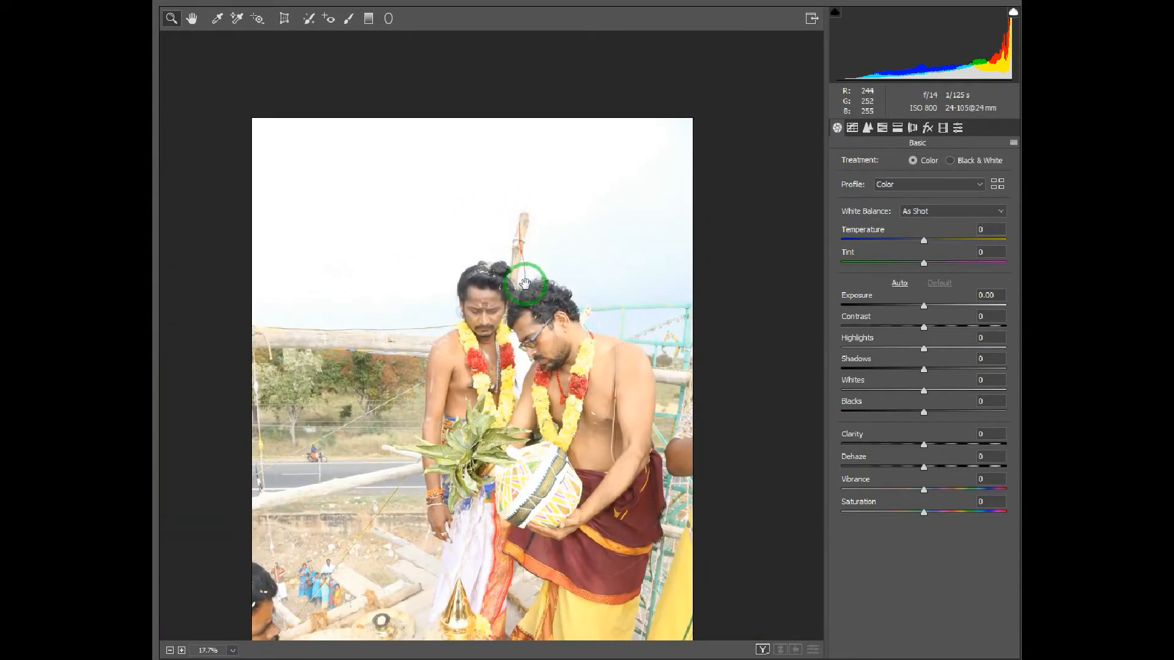
{"action": "left_click_drag", "start_coordinate": [521, 249], "coordinate": [512, 219]}
{"action": "left_click", "coordinate": [229, 650]}
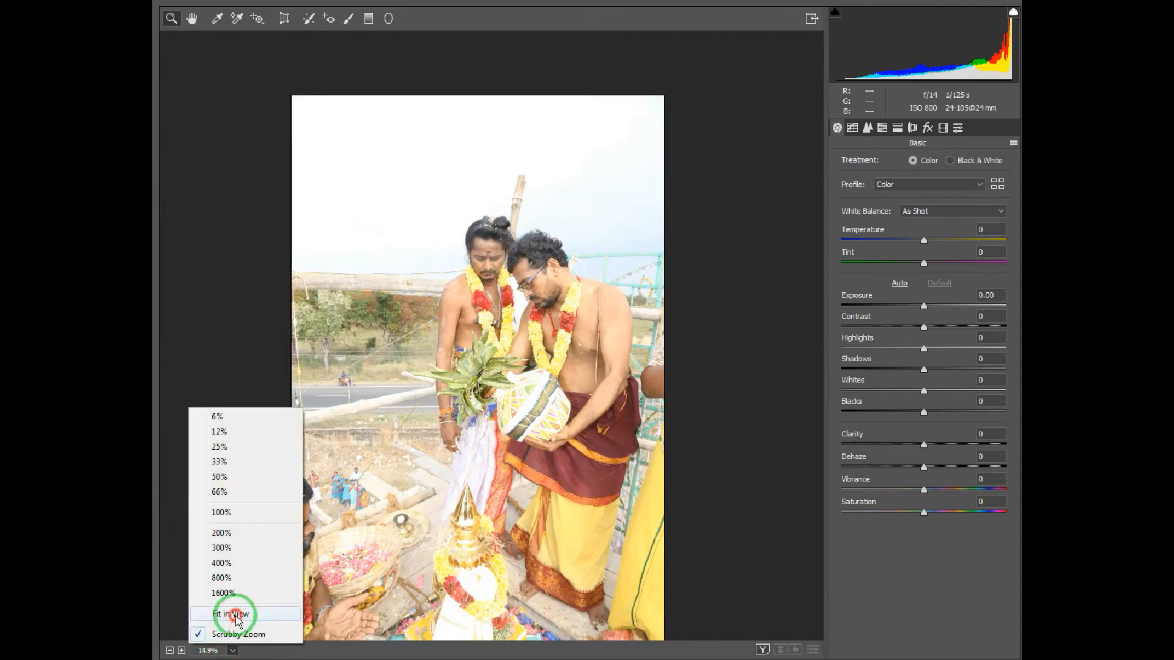
{"action": "left_click", "coordinate": [235, 614]}
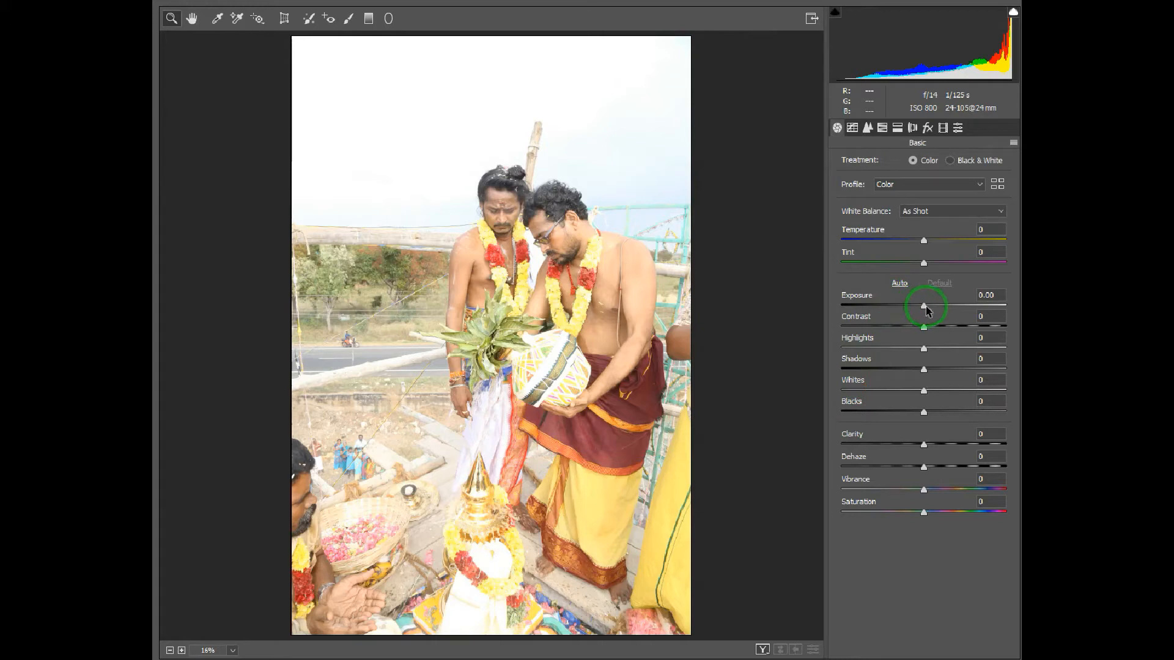
{"action": "left_click_drag", "start_coordinate": [924, 309], "coordinate": [915, 310]}
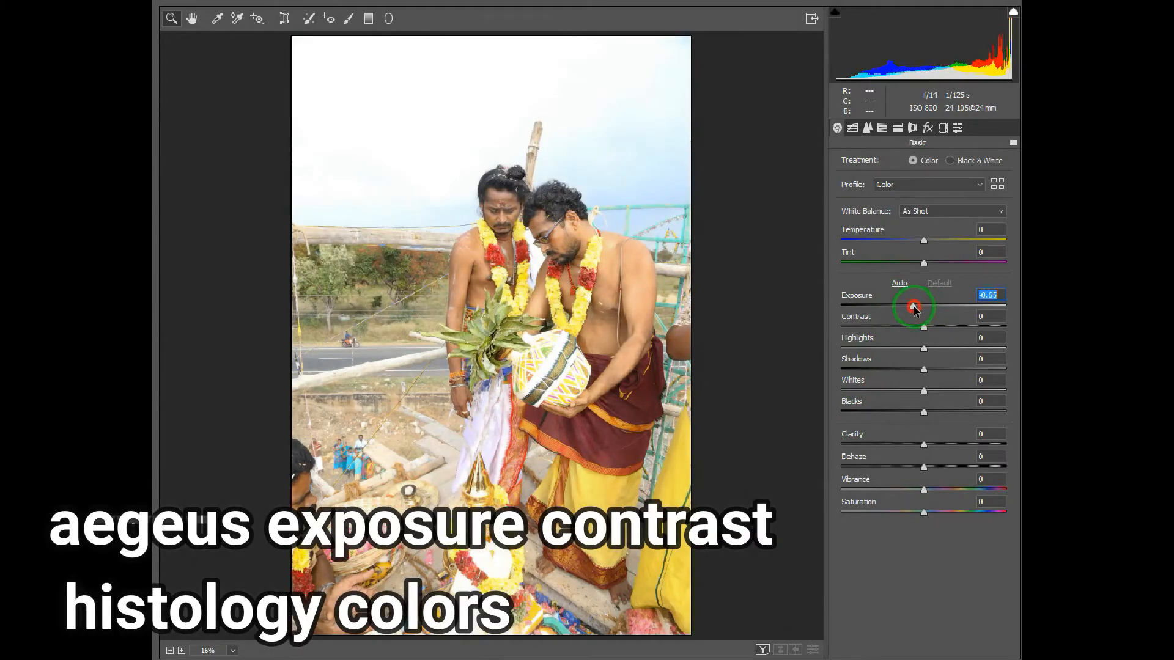
Step: Add a vertical Graduated Filter from the photo's upper edge down to the men's shoulder level and set its Highlights to -77
{"action": "left_click", "coordinate": [369, 18]}
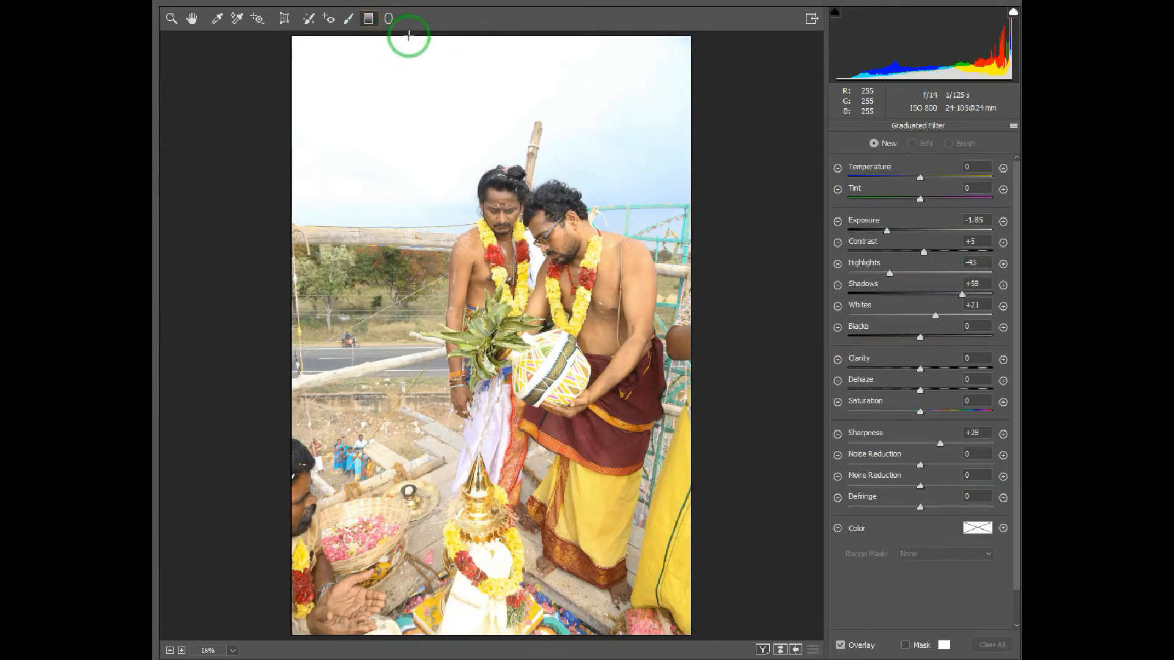
{"action": "left_click_drag", "start_coordinate": [408, 36], "coordinate": [413, 278]}
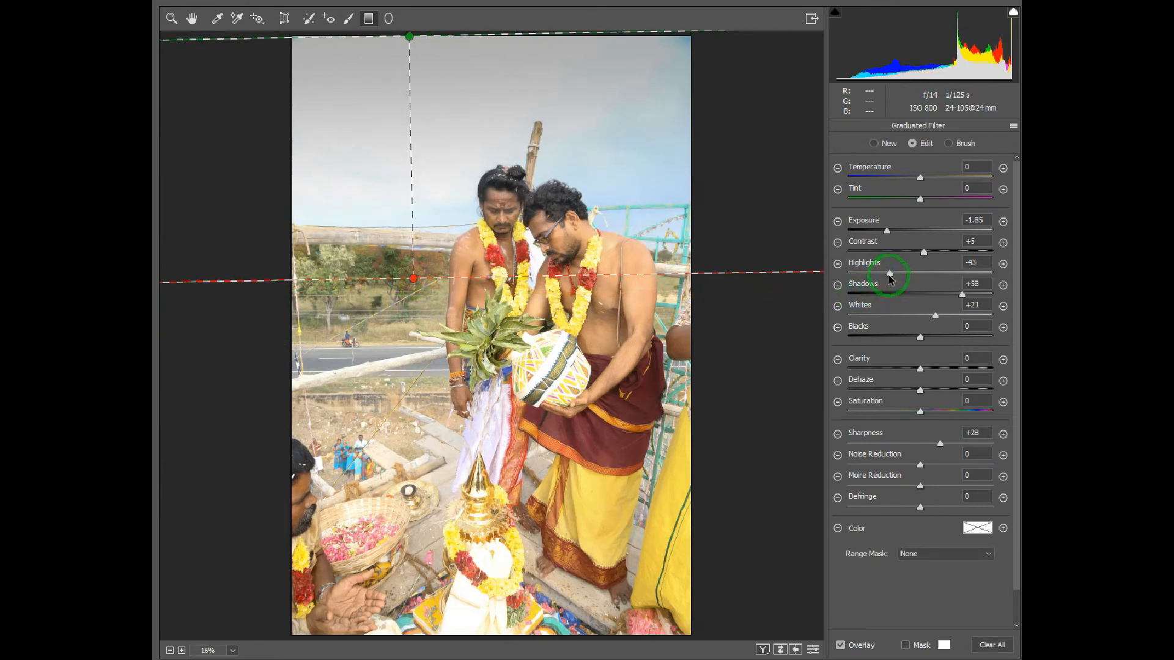
{"action": "left_click_drag", "start_coordinate": [892, 273], "coordinate": [862, 270]}
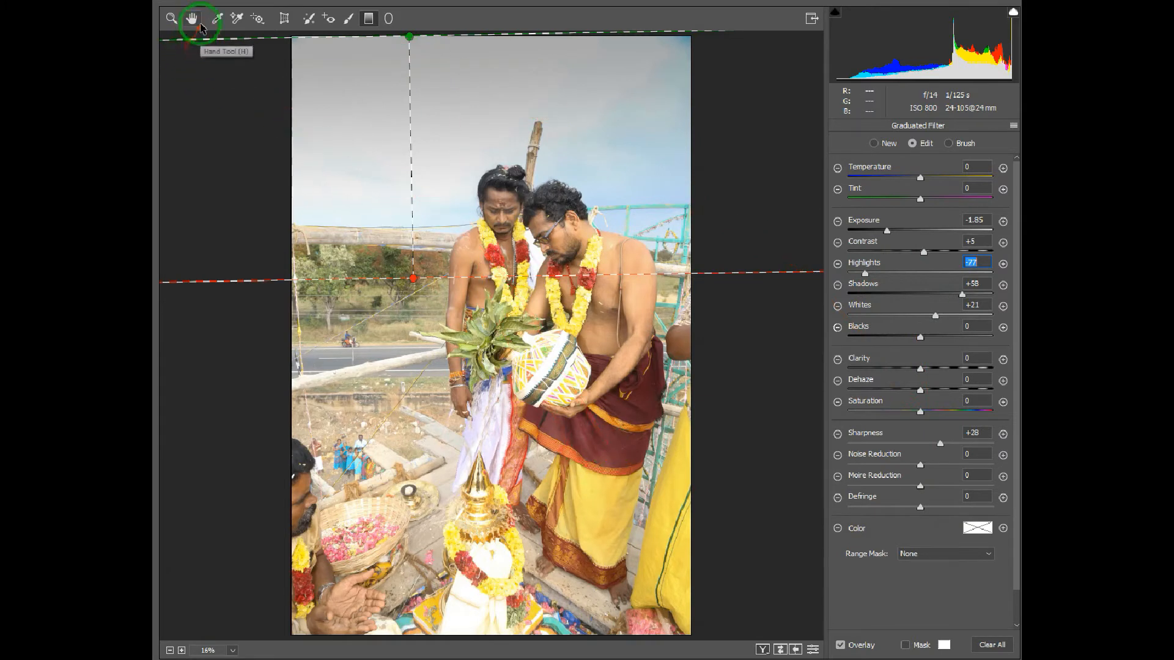
{"action": "left_click", "coordinate": [191, 19]}
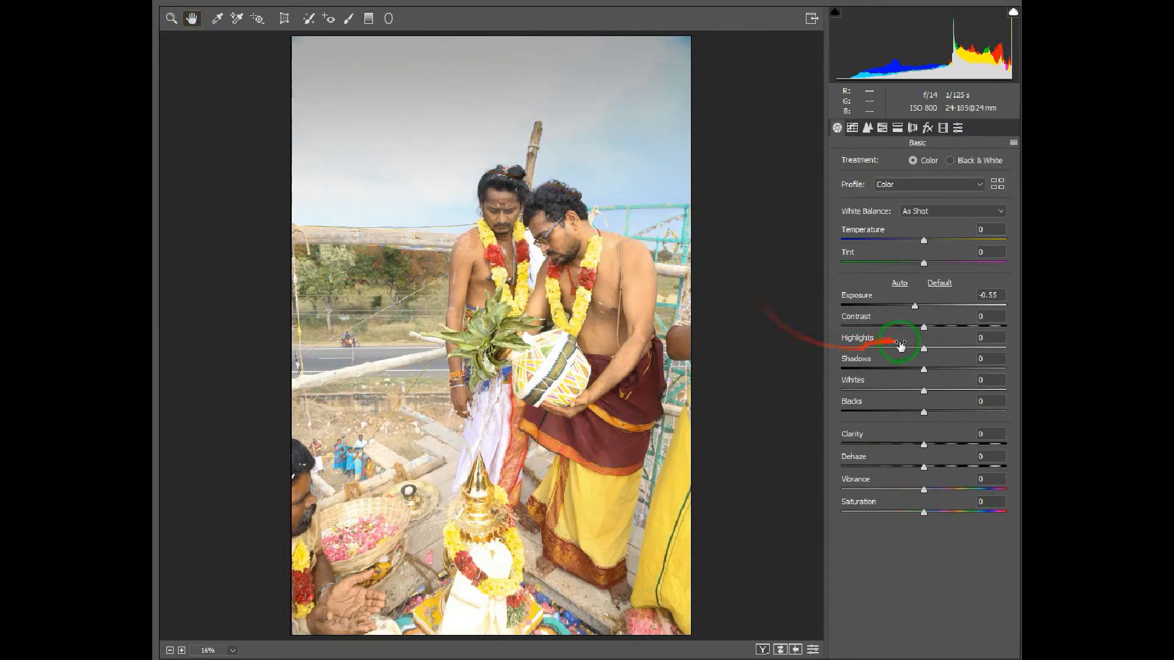
Step: Set the basic adjustments to Highlights -74, Dehaze +54, Vibrance +35 and Saturation -13
{"action": "left_click_drag", "start_coordinate": [938, 344], "coordinate": [903, 348]}
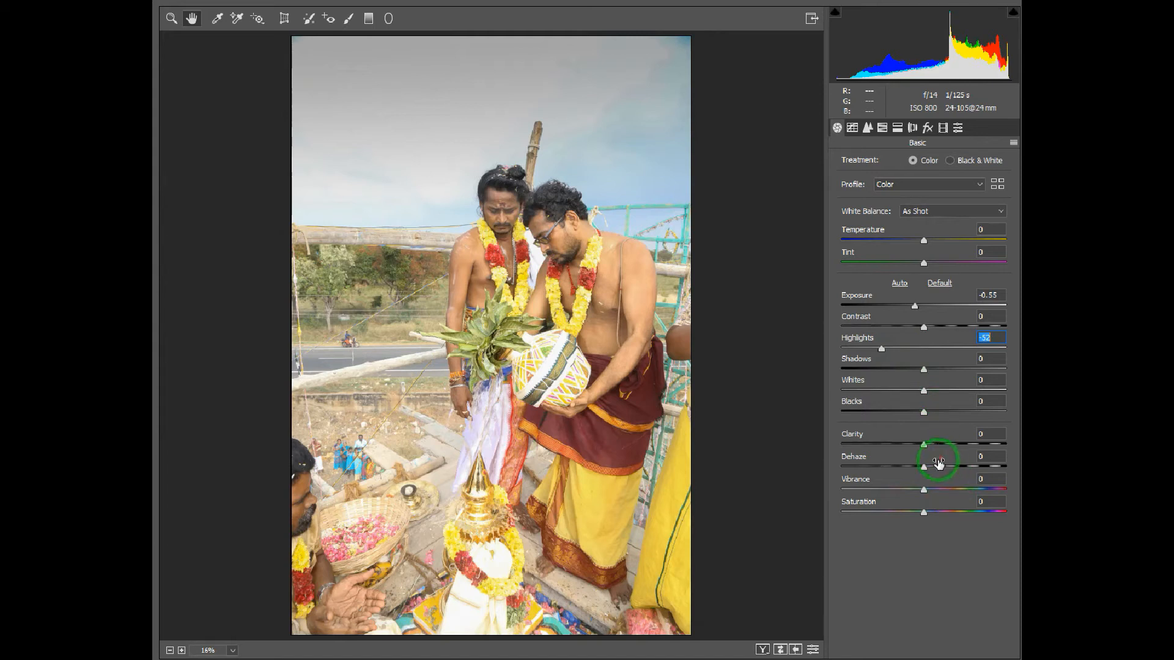
{"action": "left_click_drag", "start_coordinate": [938, 463], "coordinate": [973, 463]}
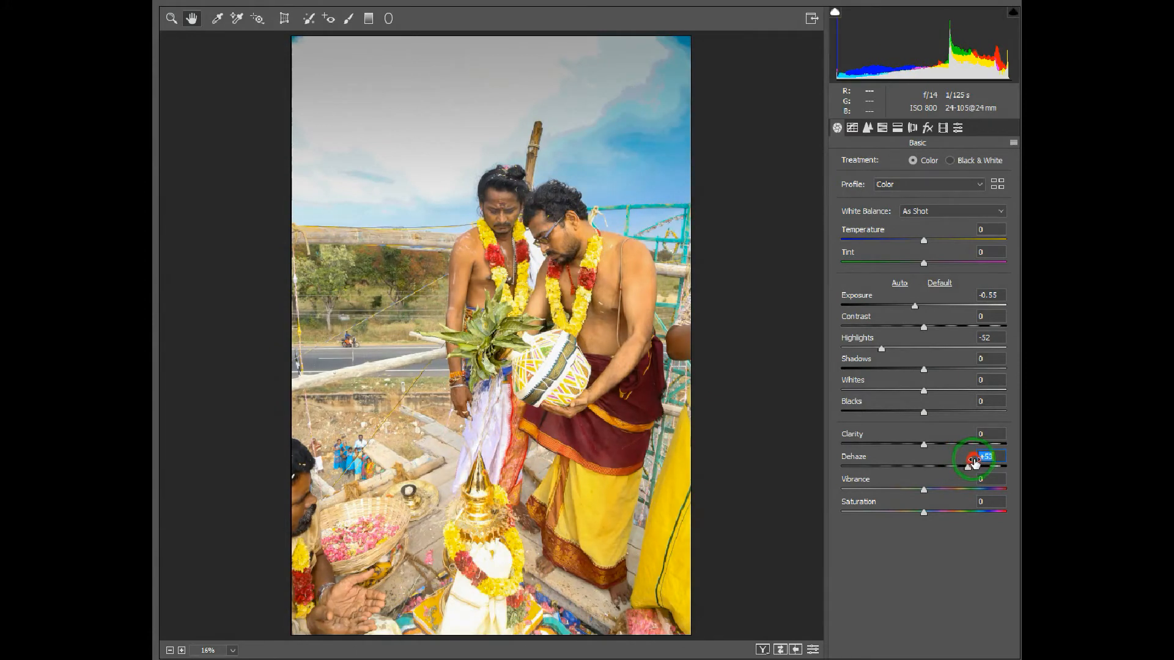
{"action": "left_click_drag", "start_coordinate": [973, 463], "coordinate": [973, 463]}
{"action": "left_click_drag", "start_coordinate": [956, 508], "coordinate": [952, 507]}
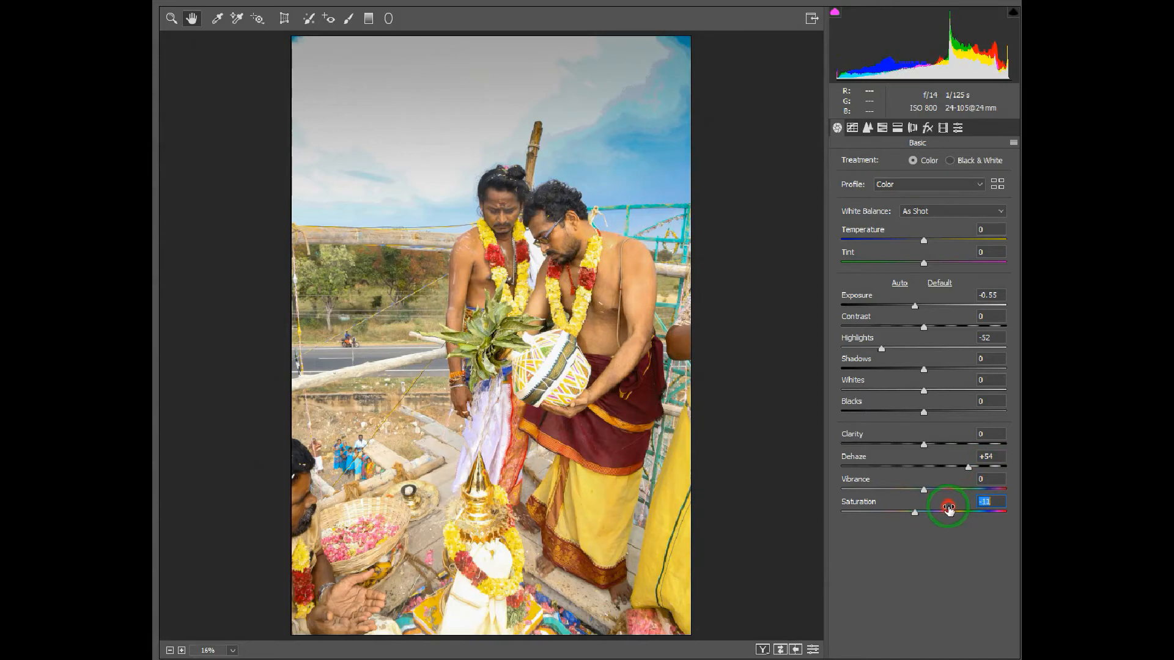
{"action": "left_click_drag", "start_coordinate": [945, 509], "coordinate": [942, 509]}
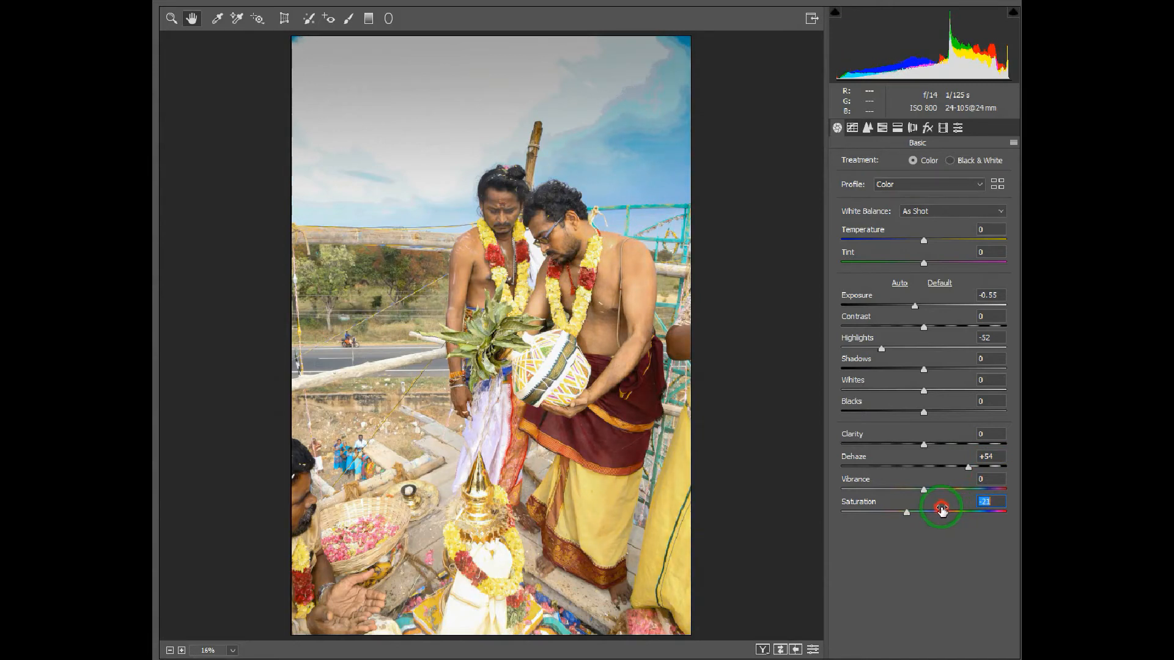
{"action": "left_click_drag", "start_coordinate": [947, 508], "coordinate": [962, 486]}
{"action": "left_click_drag", "start_coordinate": [913, 344], "coordinate": [888, 341]}
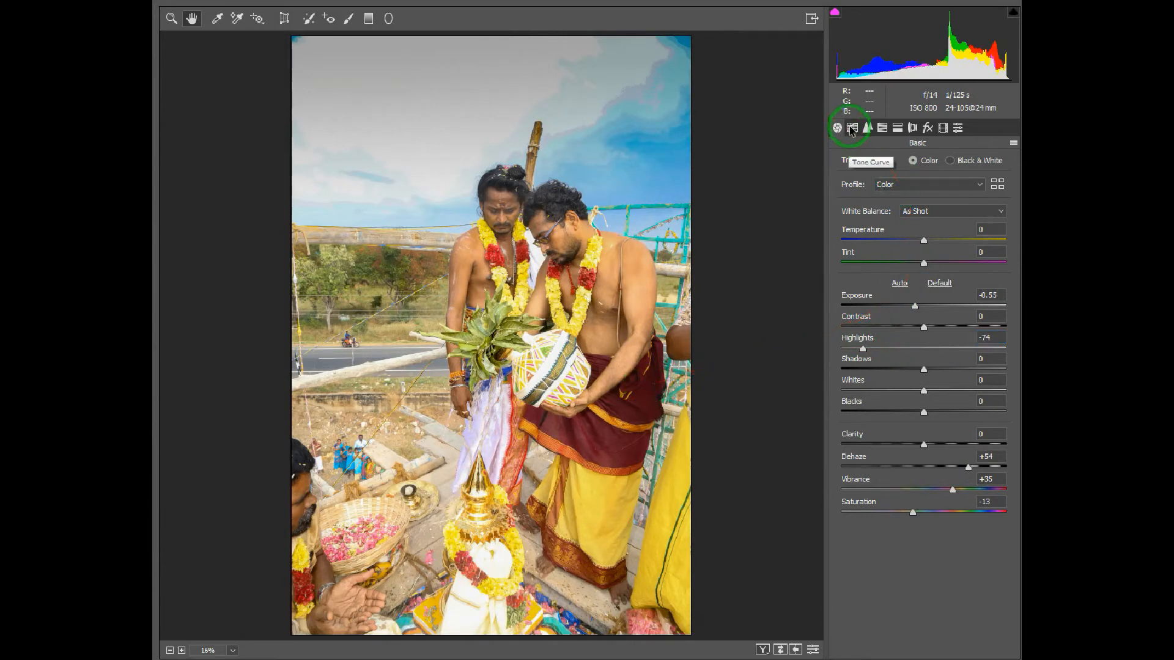
Step: Set the parametric tone curve's Highlights to -24, and sharpen the photo with Amount 81 and Masking 67
{"action": "left_click", "coordinate": [852, 129]}
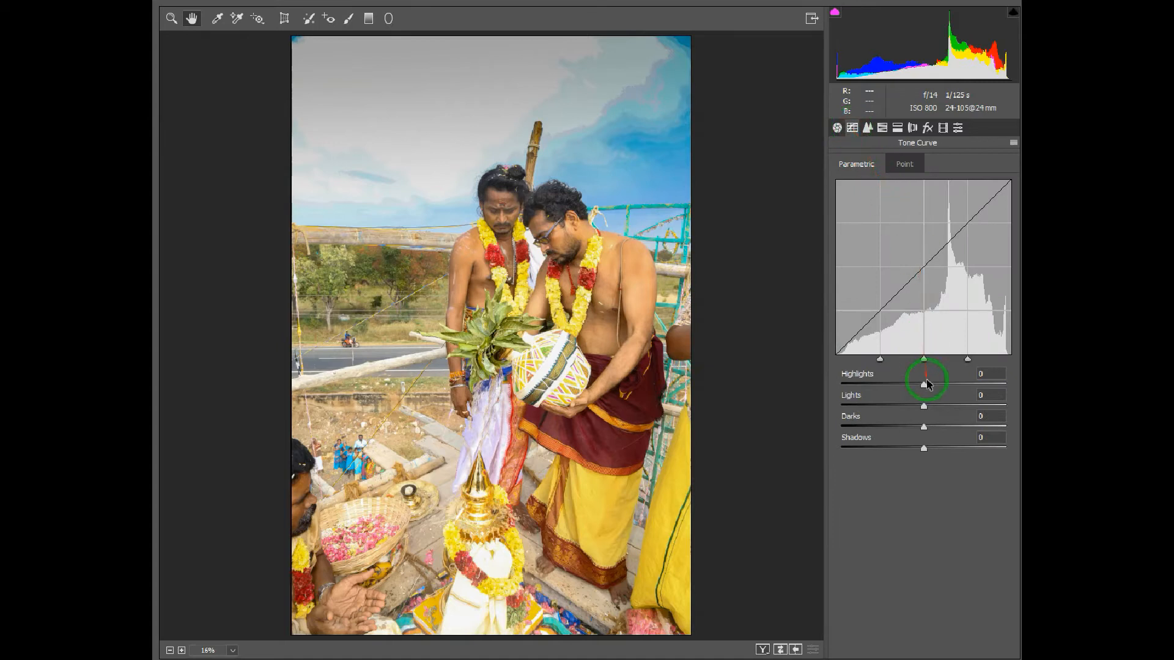
{"action": "left_click_drag", "start_coordinate": [929, 380], "coordinate": [914, 380]}
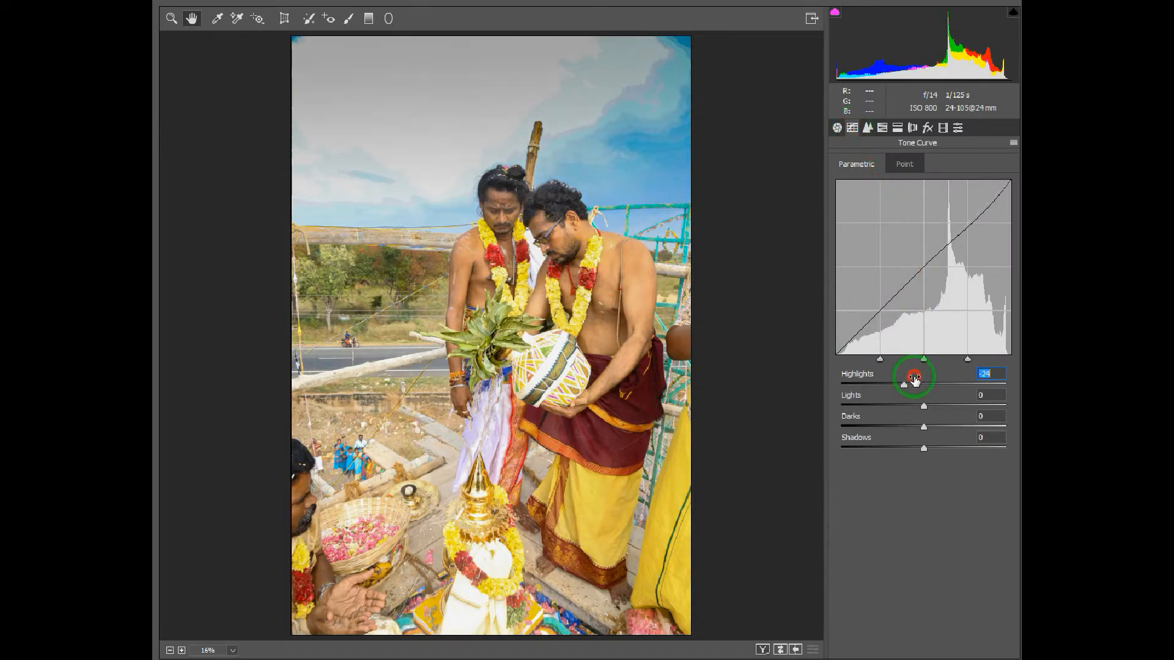
{"action": "left_click", "coordinate": [868, 128]}
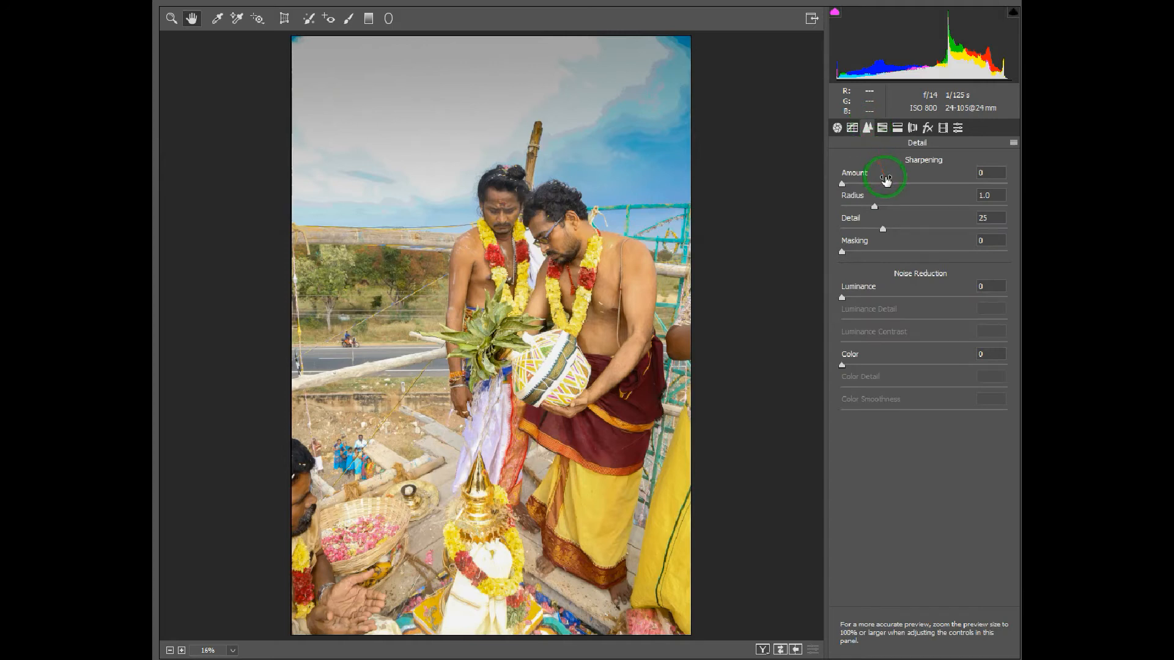
{"action": "left_click_drag", "start_coordinate": [886, 178], "coordinate": [940, 180]}
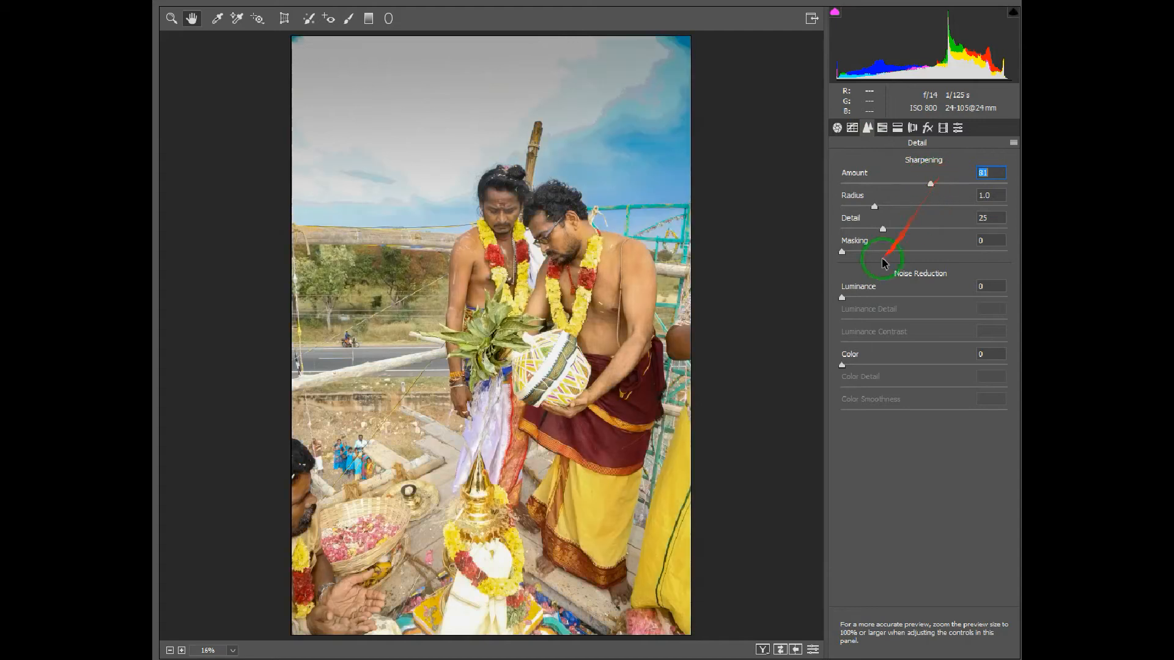
{"action": "left_click_drag", "start_coordinate": [886, 243], "coordinate": [931, 246]}
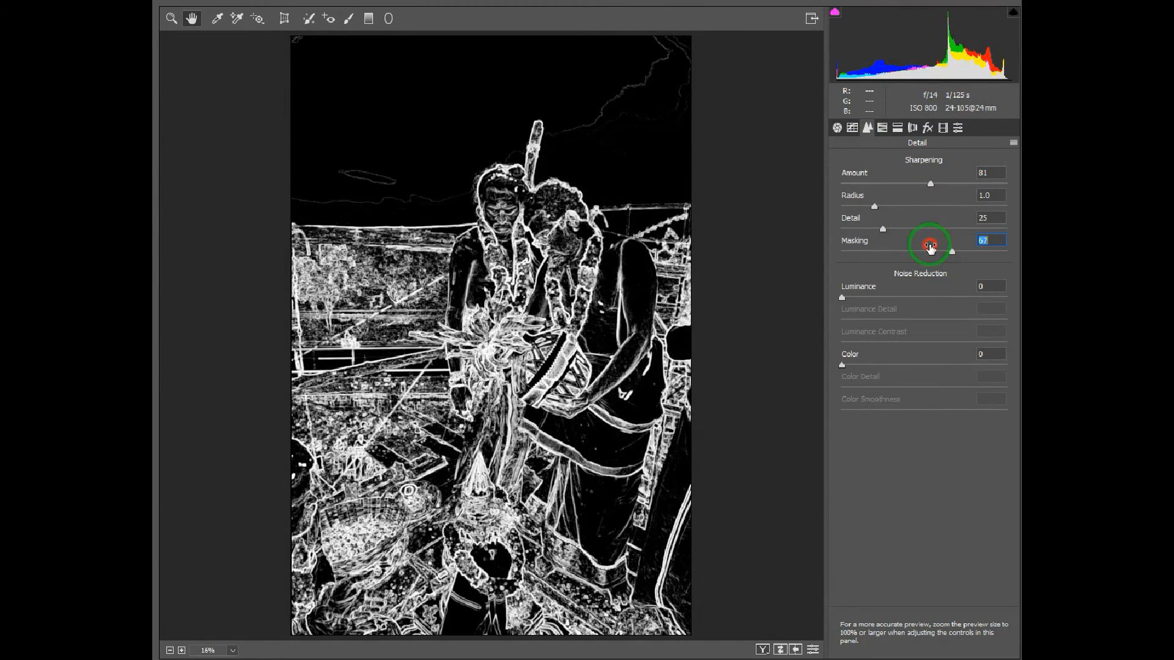
{"action": "left_click_drag", "start_coordinate": [929, 246], "coordinate": [929, 246]}
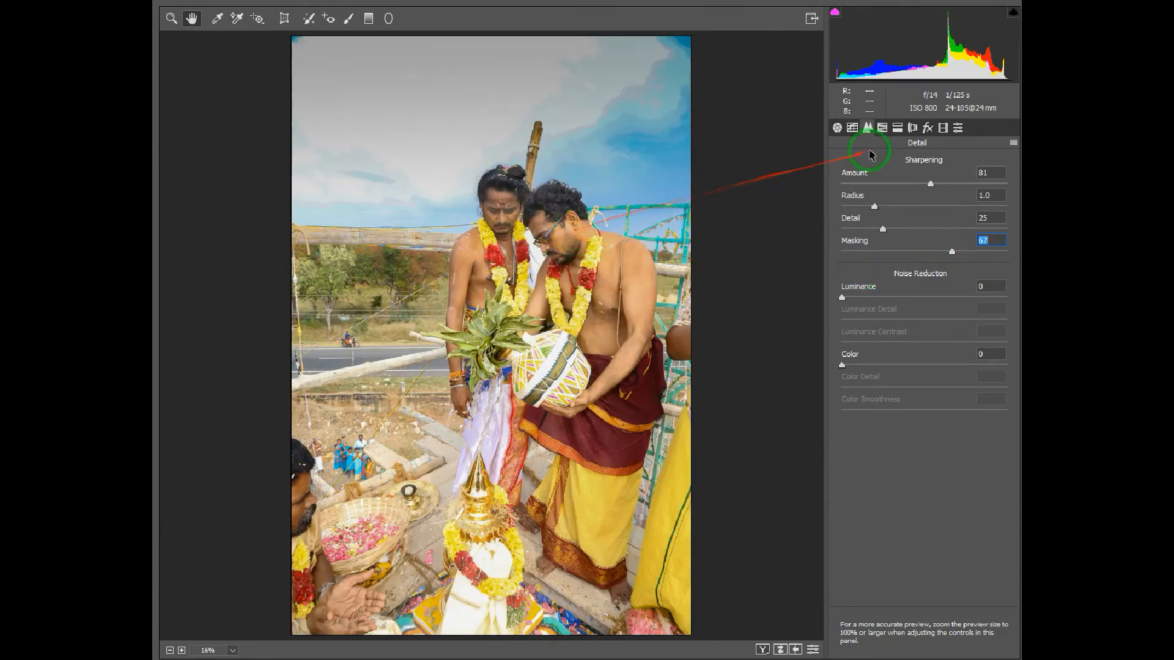
Step: In the HSL adjustments, set the luminance of Blues to -31 and Aquas to -23, and the saturation of Aquas to -6
{"action": "left_click", "coordinate": [882, 130]}
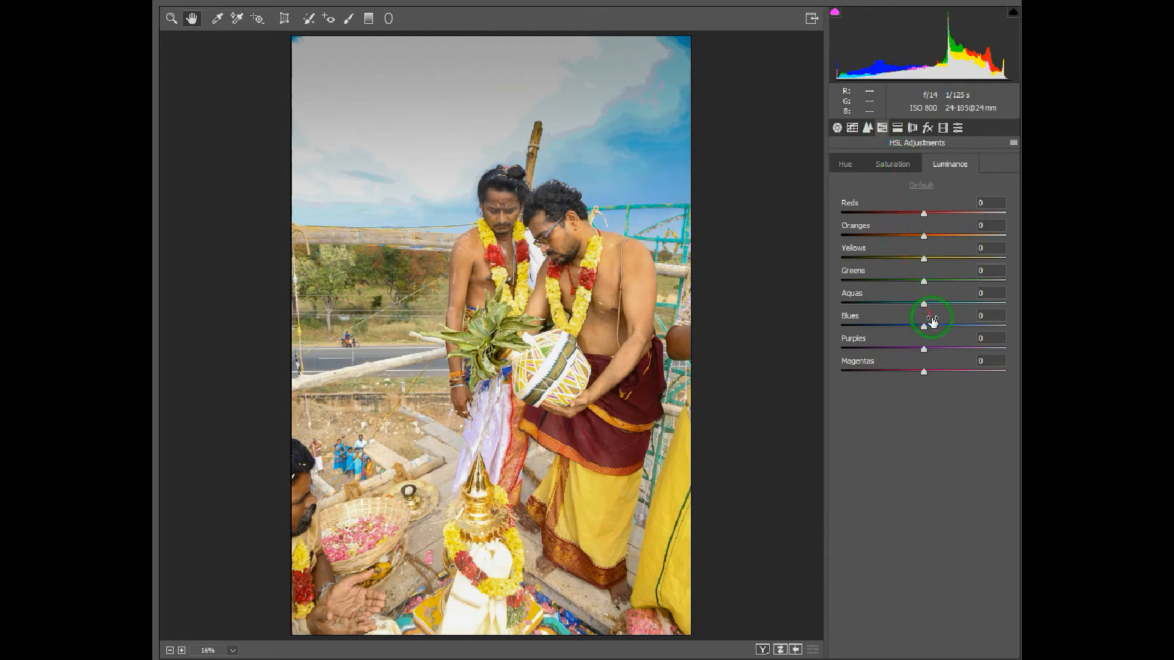
{"action": "left_click_drag", "start_coordinate": [931, 319], "coordinate": [915, 297]}
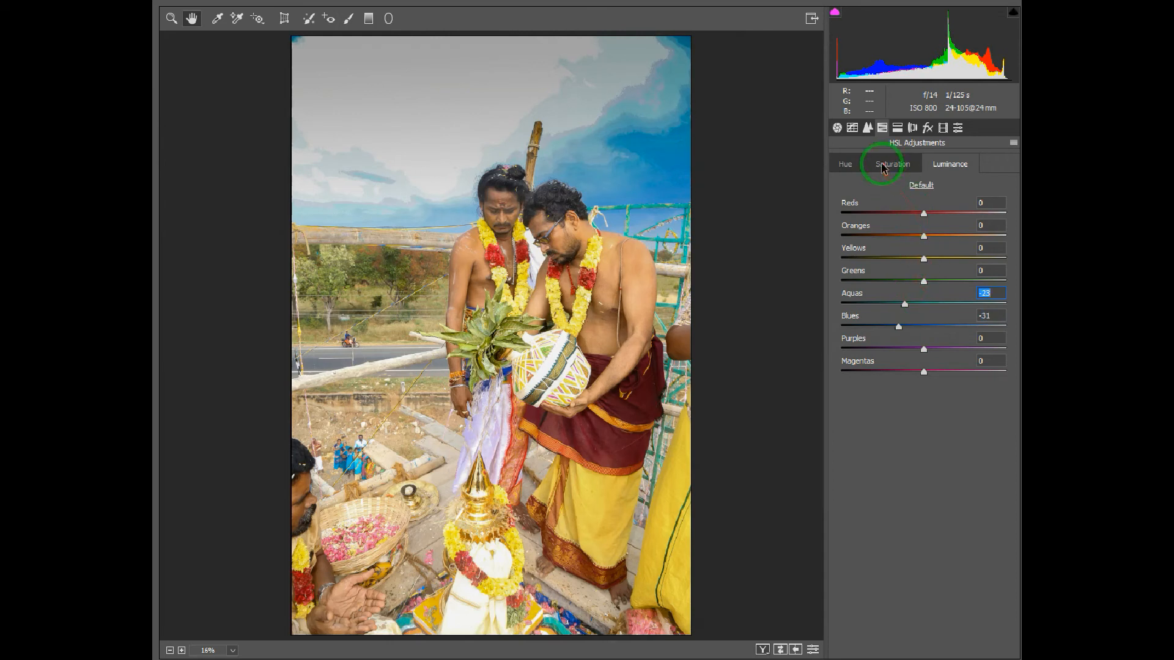
{"action": "left_click", "coordinate": [893, 163]}
{"action": "left_click_drag", "start_coordinate": [927, 299], "coordinate": [912, 297]}
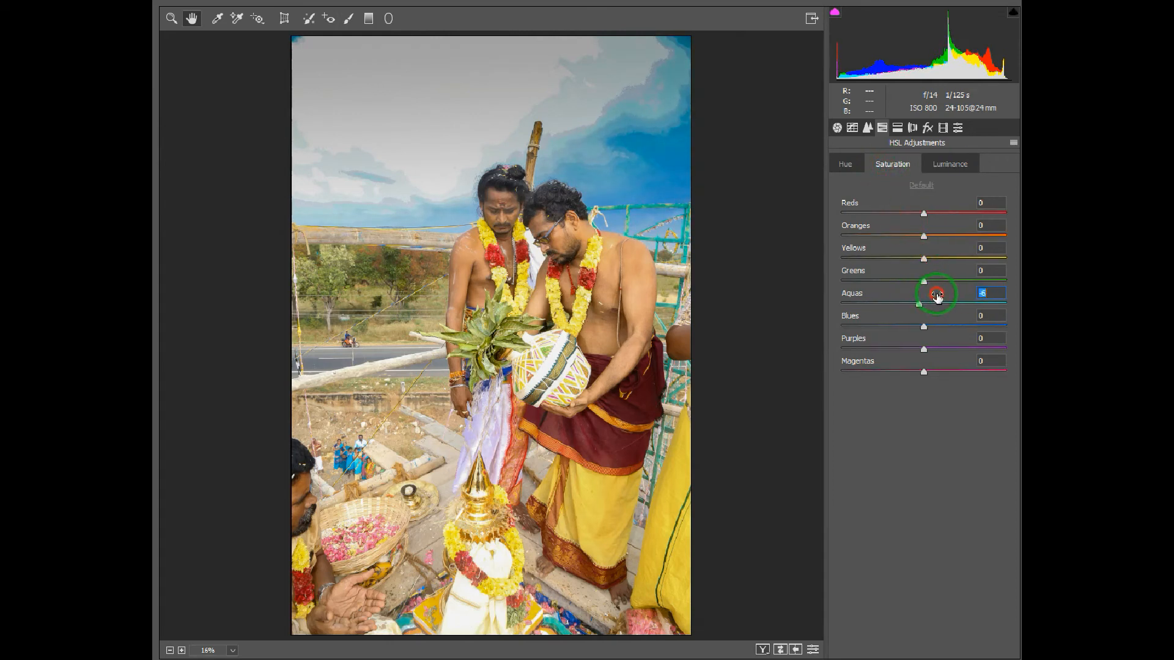
Step: Shift the HSL hue of Aquas to -61 and of Blues to +12
{"action": "left_click", "coordinate": [845, 164]}
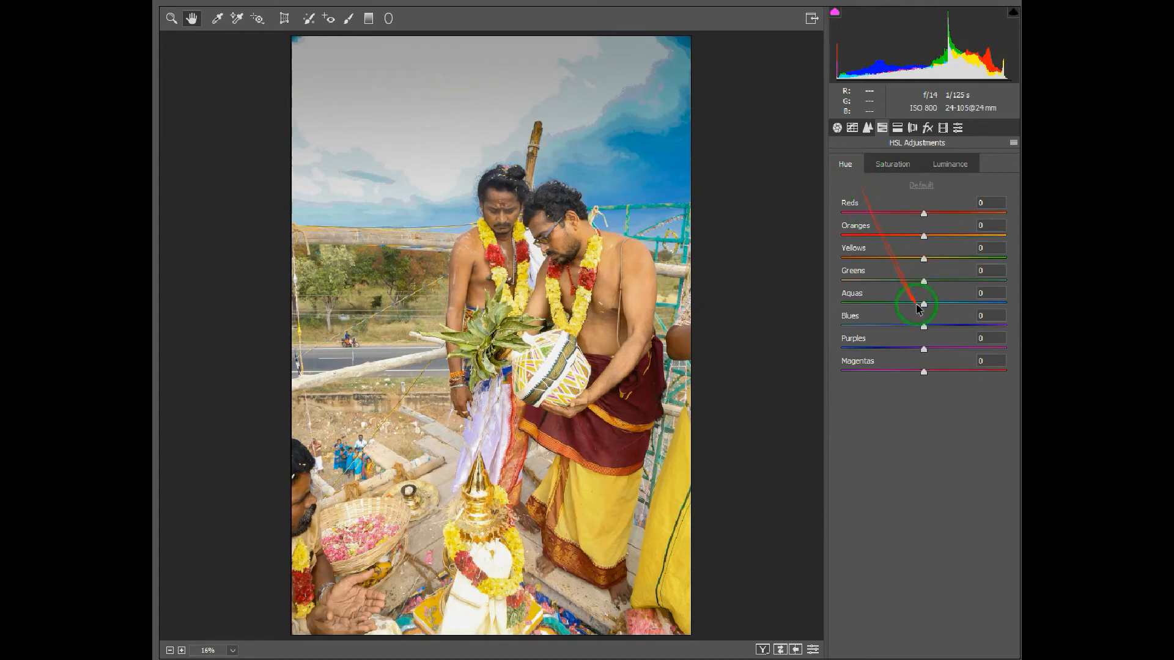
{"action": "mouse_move", "coordinate": [926, 298]}
{"action": "left_mouse_down"}
{"action": "mouse_move", "coordinate": [880, 299]}
{"action": "mouse_move", "coordinate": [923, 317]}
{"action": "mouse_move", "coordinate": [869, 318]}
{"action": "mouse_move", "coordinate": [966, 316]}
{"action": "mouse_move", "coordinate": [938, 318]}
{"action": "left_mouse_up"}
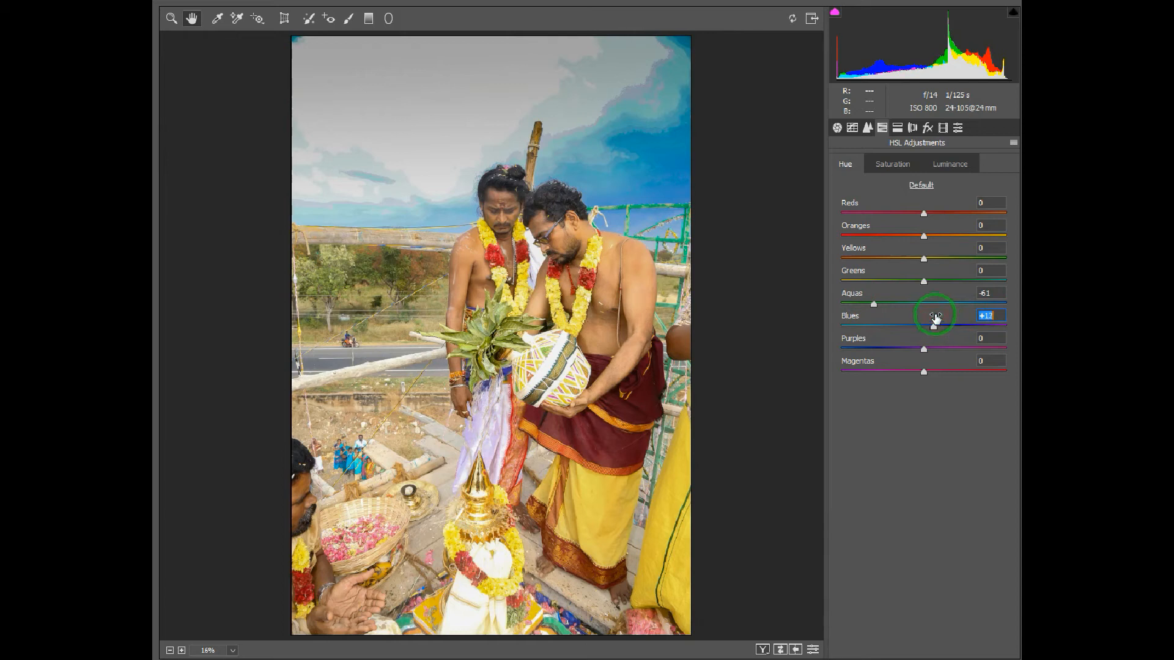
Step: Darken the photo's edges with Post Crop Vignetting at an Amount of -13
{"action": "left_click", "coordinate": [897, 128]}
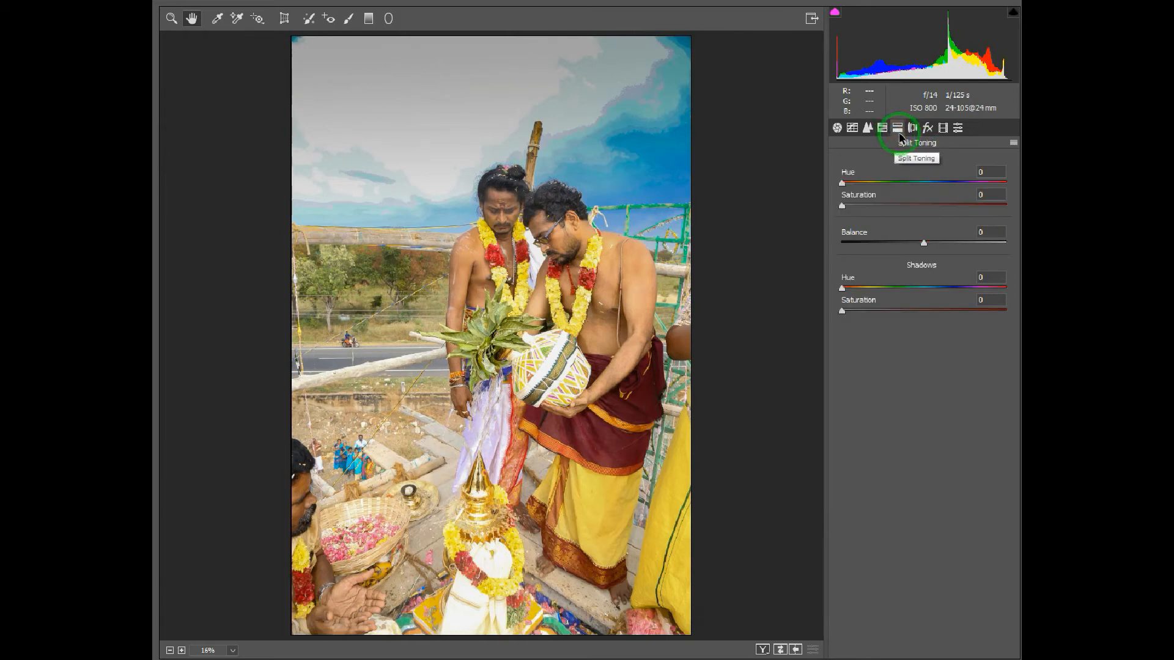
{"action": "left_click", "coordinate": [917, 129]}
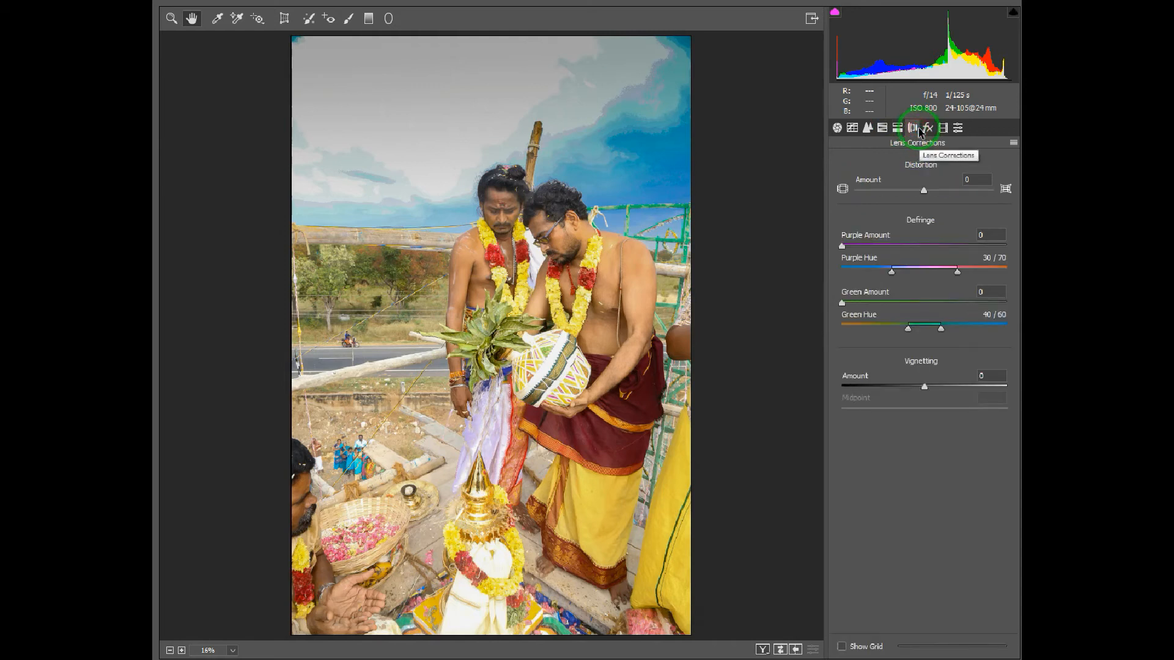
{"action": "left_click", "coordinate": [928, 128]}
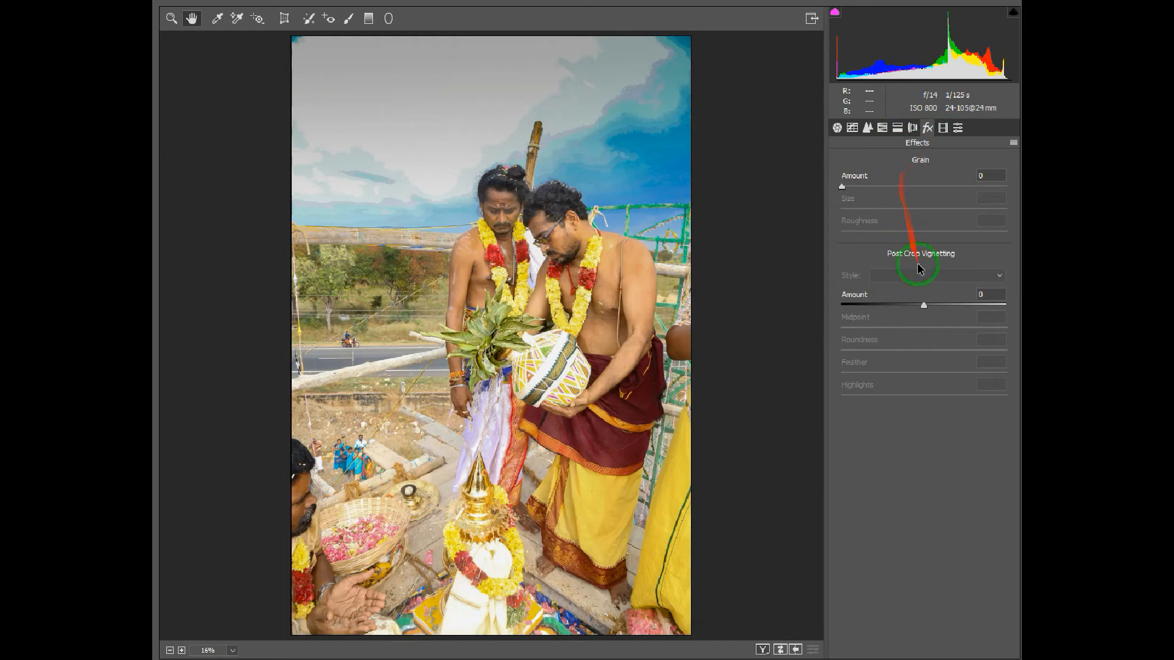
{"action": "left_click_drag", "start_coordinate": [929, 297], "coordinate": [921, 297]}
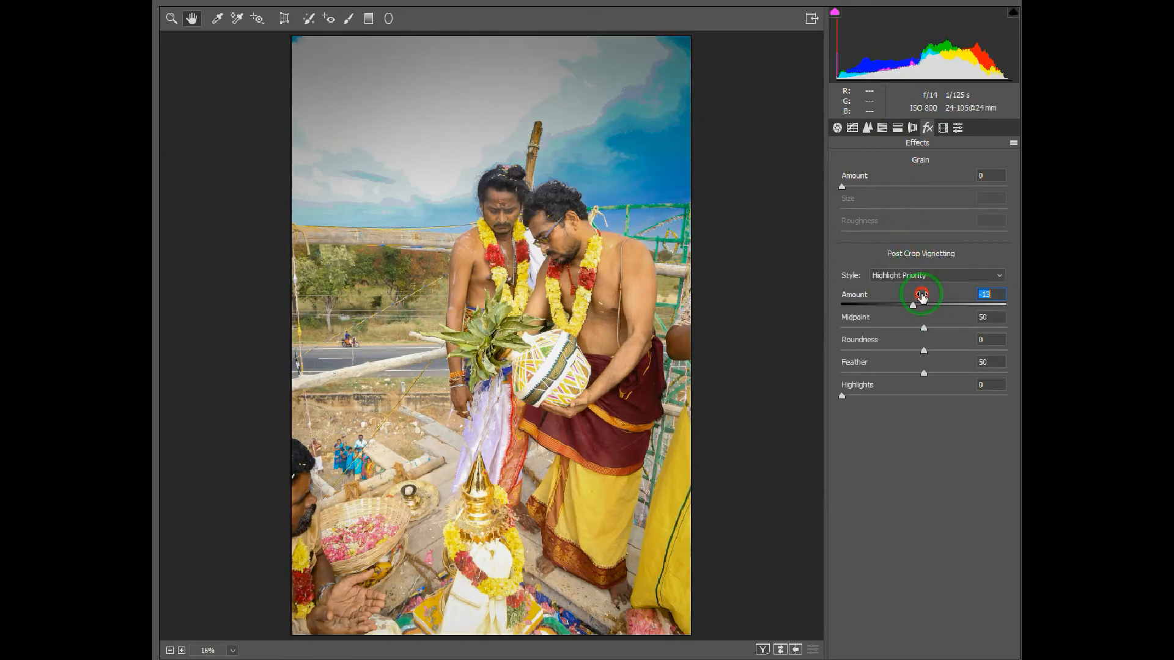
Step: Try the Color presets Bright, High Contrast, High Contrast & Detail and Matte on the photo, and apply Vivid
{"action": "left_click", "coordinate": [945, 131]}
{"action": "left_click", "coordinate": [960, 130]}
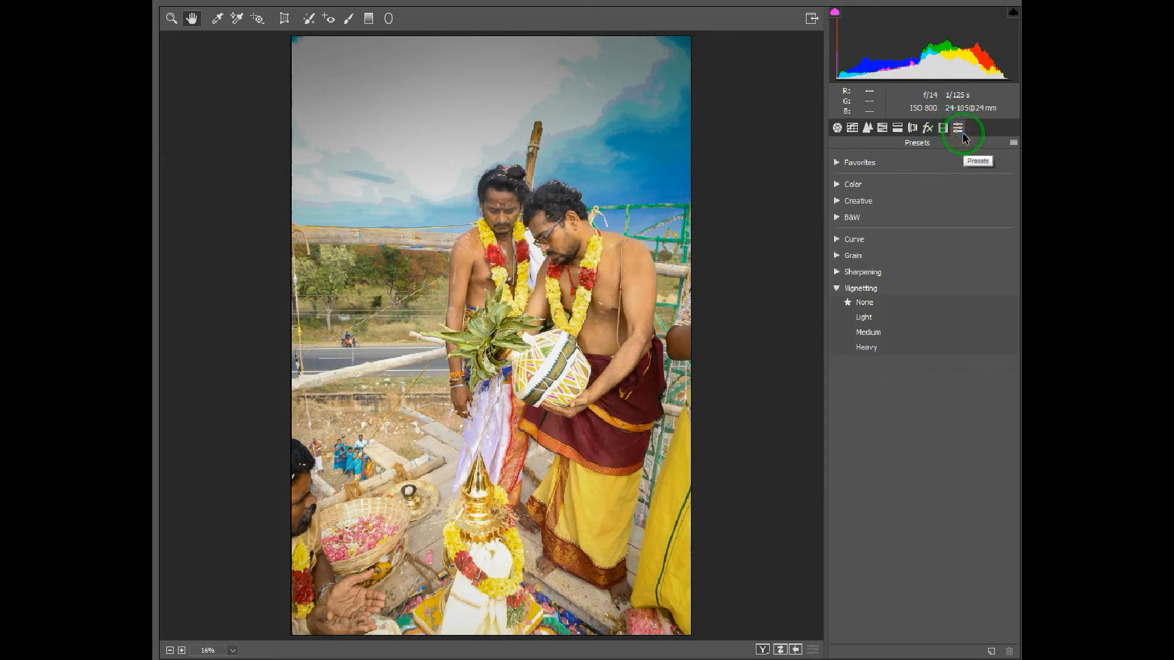
{"action": "left_click", "coordinate": [837, 200]}
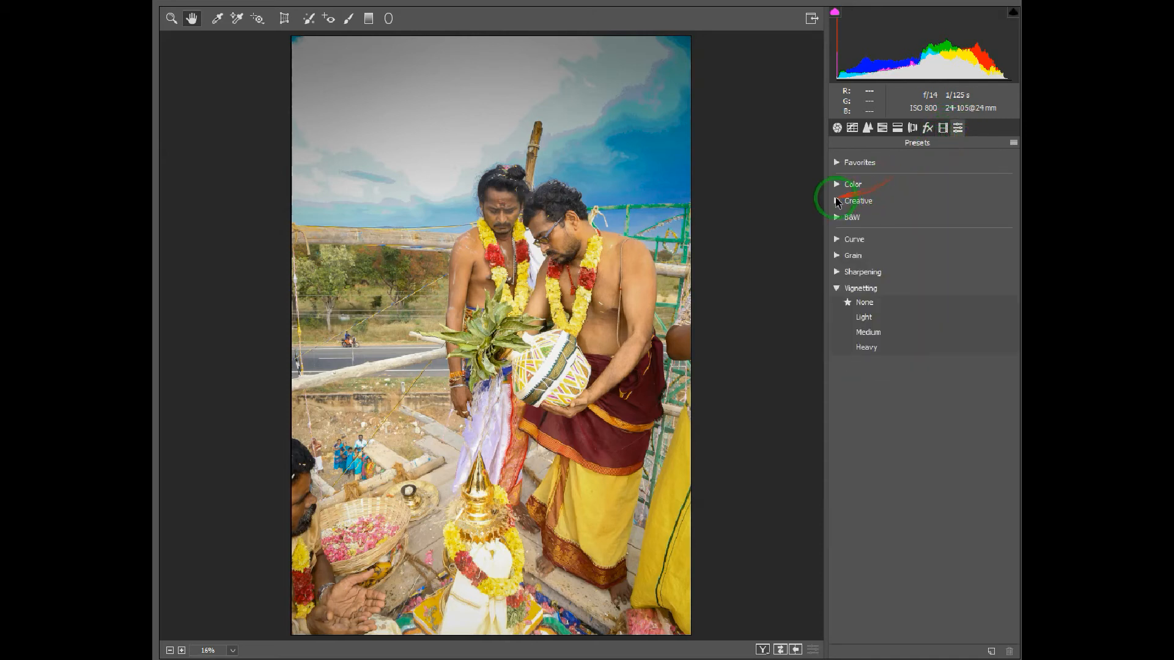
{"action": "left_click", "coordinate": [874, 214]}
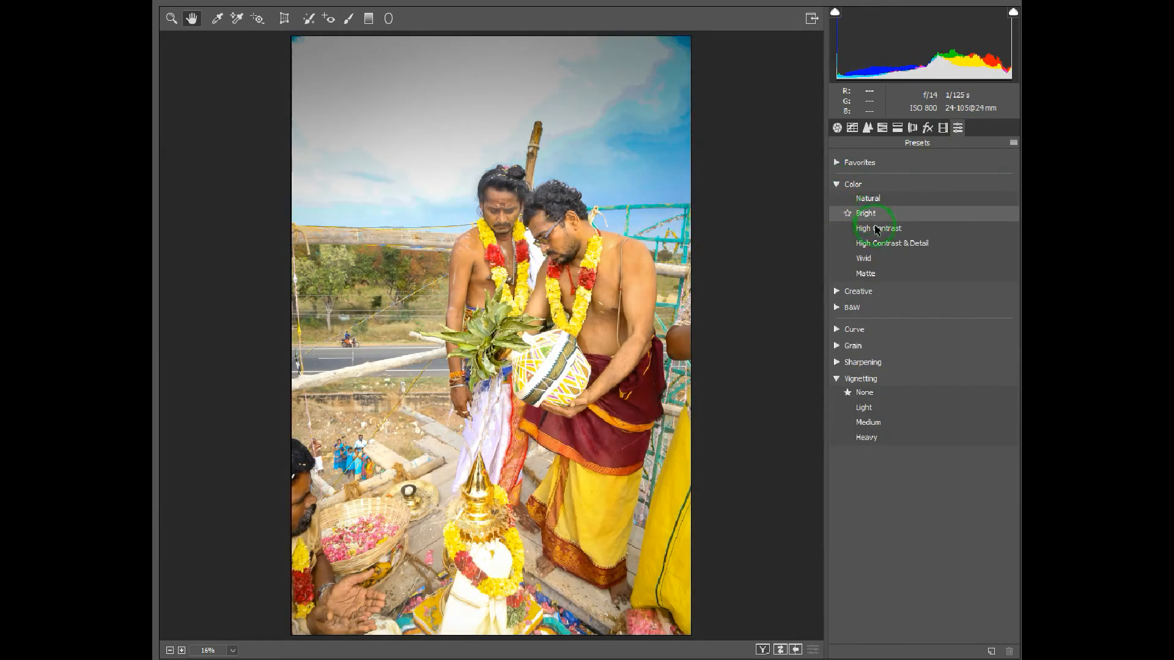
{"action": "left_click", "coordinate": [878, 230]}
{"action": "left_click", "coordinate": [878, 245]}
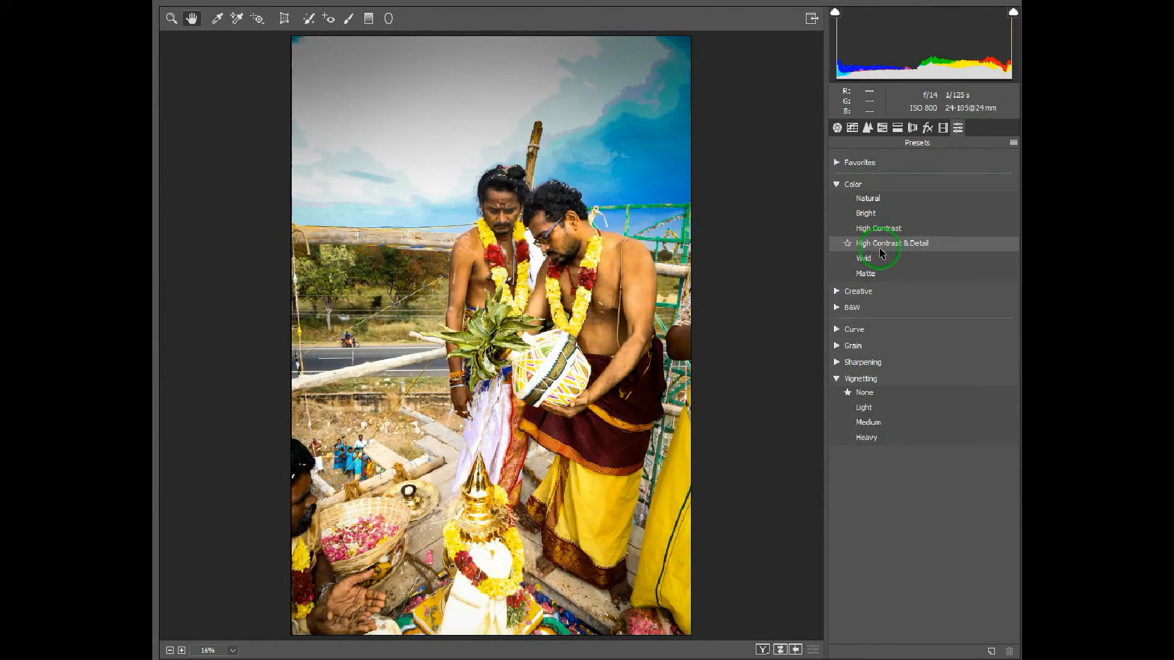
{"action": "left_click", "coordinate": [859, 264]}
{"action": "left_click", "coordinate": [863, 275]}
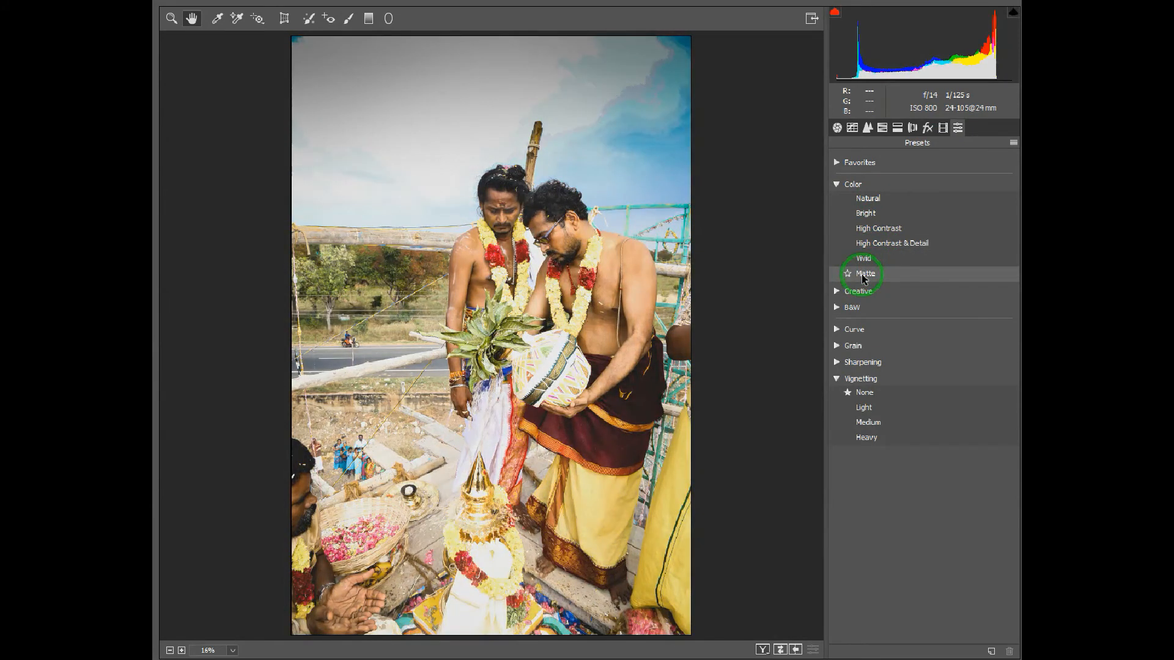
{"action": "left_click", "coordinate": [863, 259]}
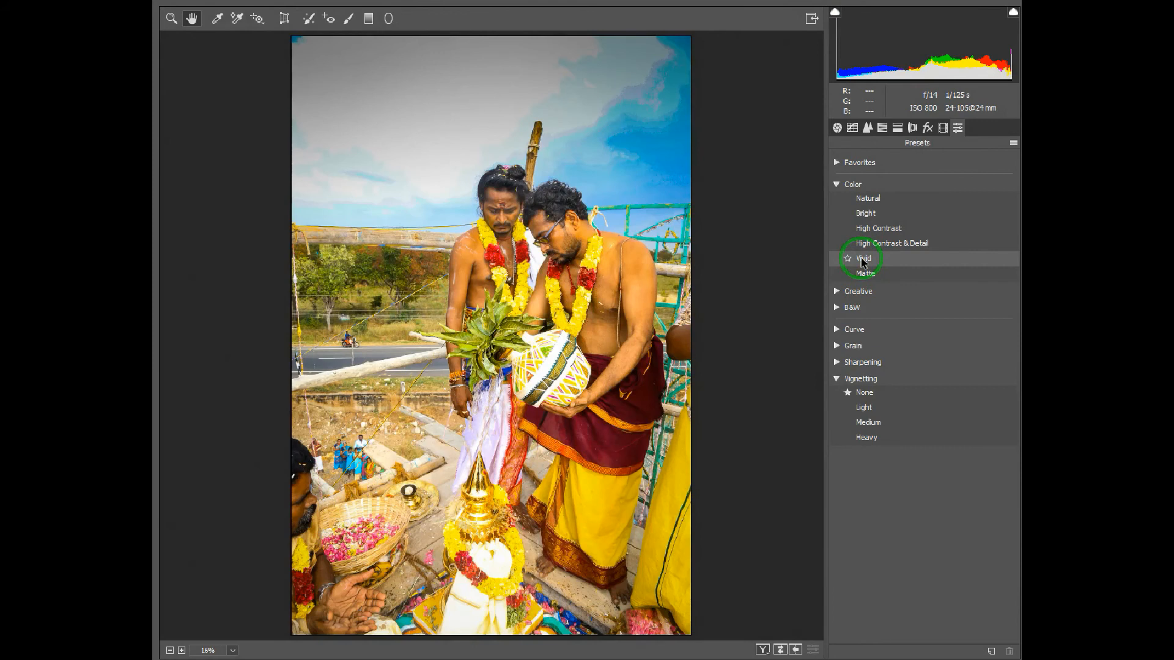
Step: Try the Color preset Matte and the Creative preset Desaturated Contrast, and apply the Creative preset Cool Light to the photo
{"action": "left_click", "coordinate": [865, 275]}
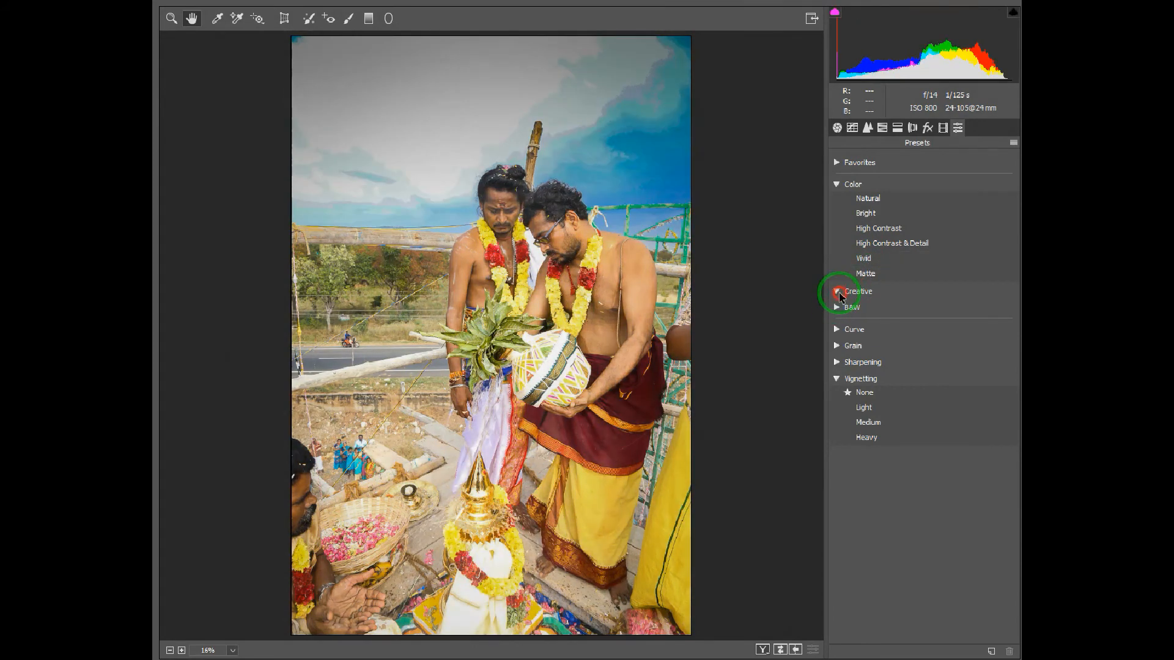
{"action": "left_click", "coordinate": [836, 291]}
{"action": "left_click", "coordinate": [870, 306]}
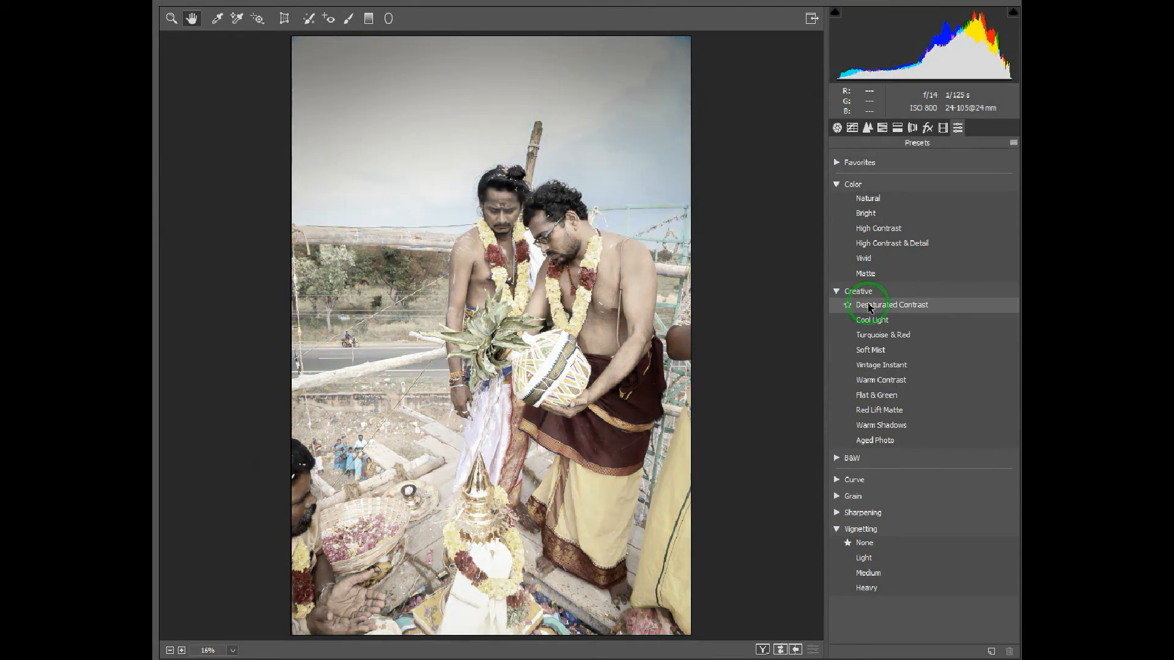
{"action": "left_click", "coordinate": [872, 321]}
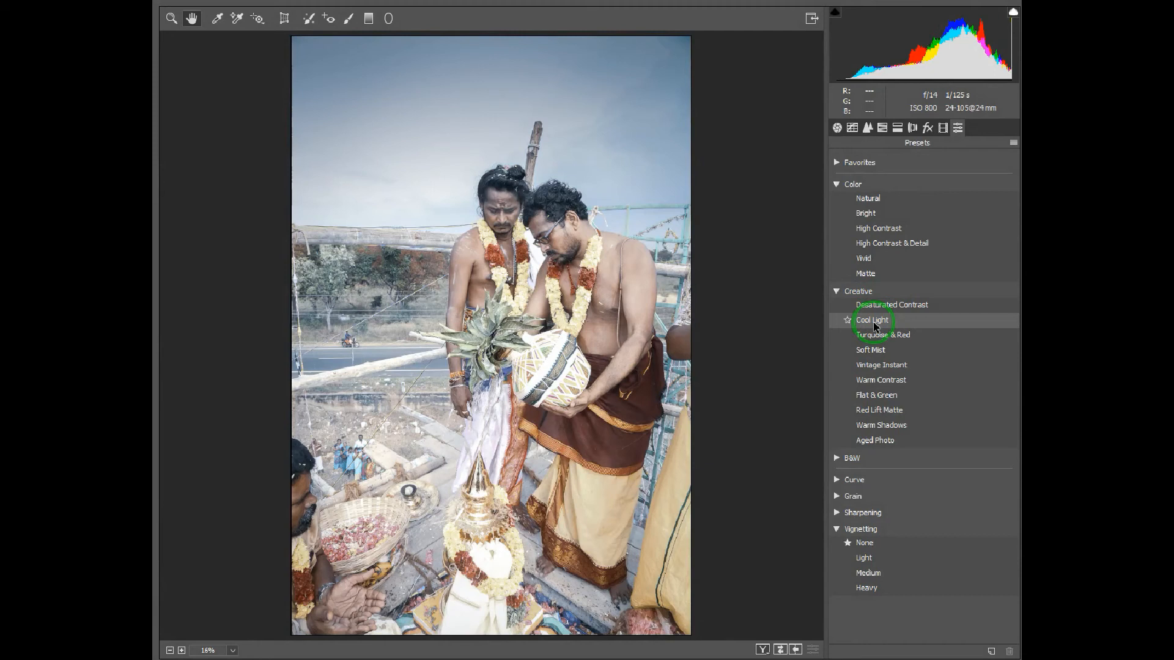
{"action": "left_click", "coordinate": [874, 325]}
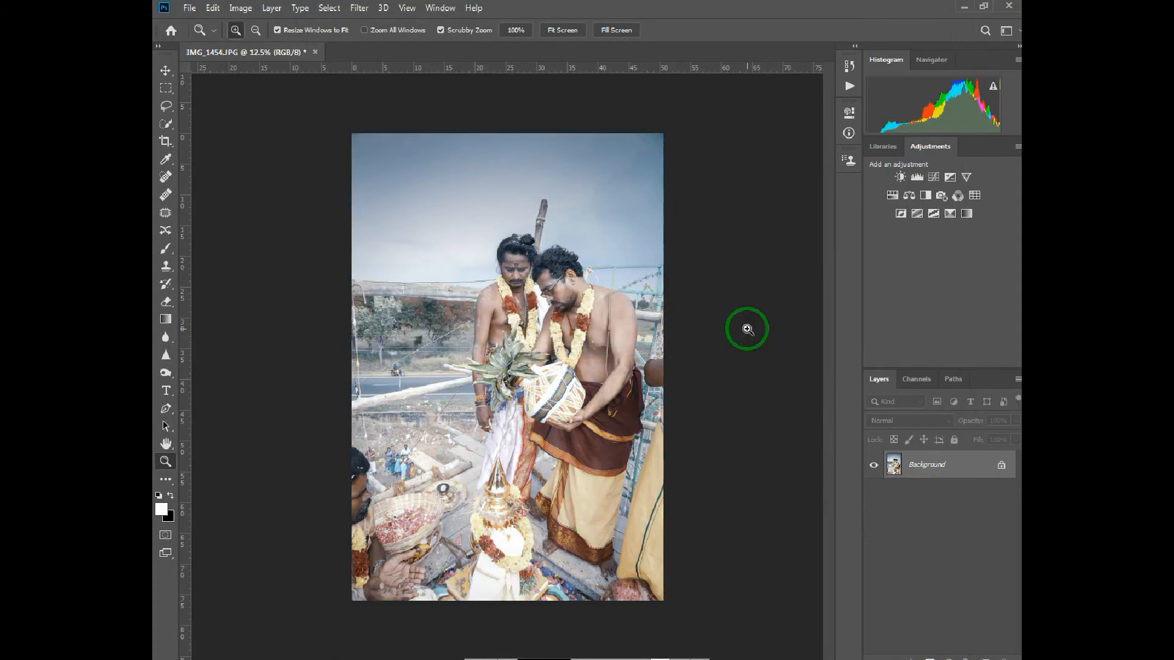
Step: Compare the photo before and after editing by alternating between the Open and Camera Raw Filter history states, ending on the filtered version
{"action": "left_click", "coordinate": [607, 296]}
{"action": "left_click_drag", "start_coordinate": [652, 474], "coordinate": [612, 416]}
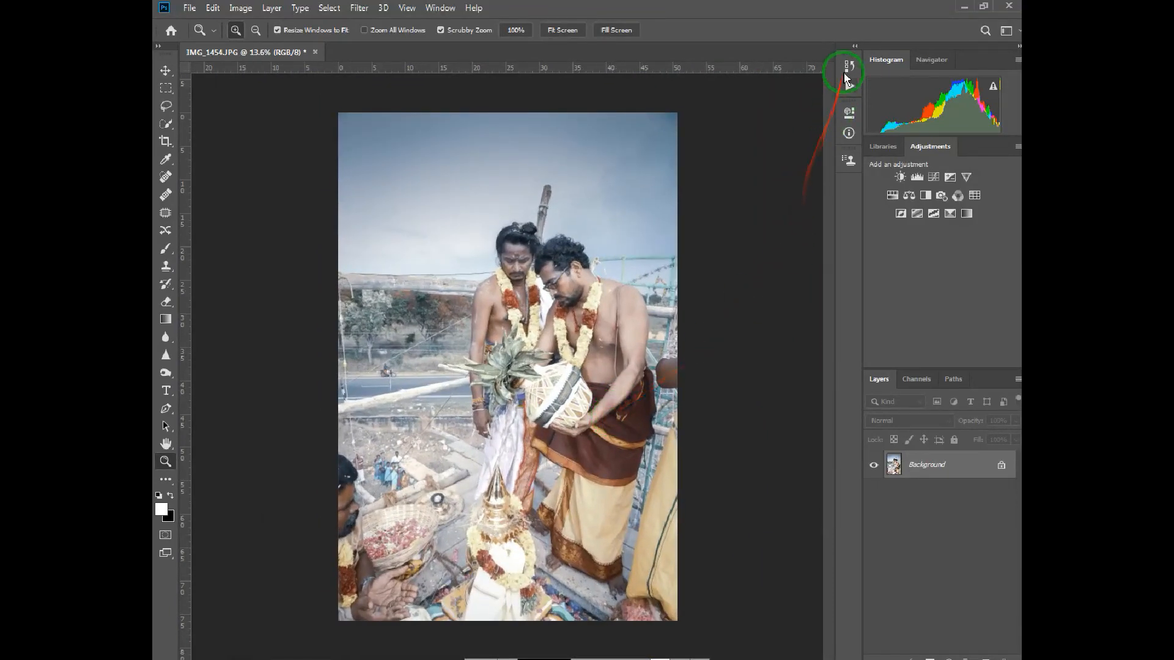
{"action": "left_click", "coordinate": [848, 66]}
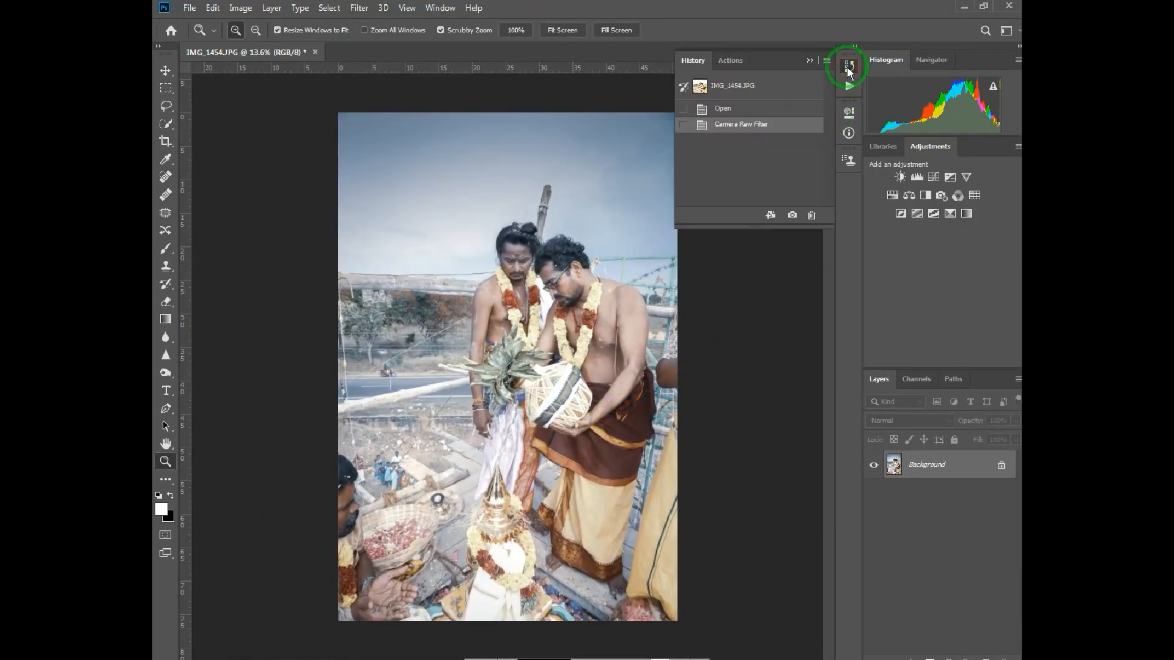
{"action": "left_click", "coordinate": [712, 109]}
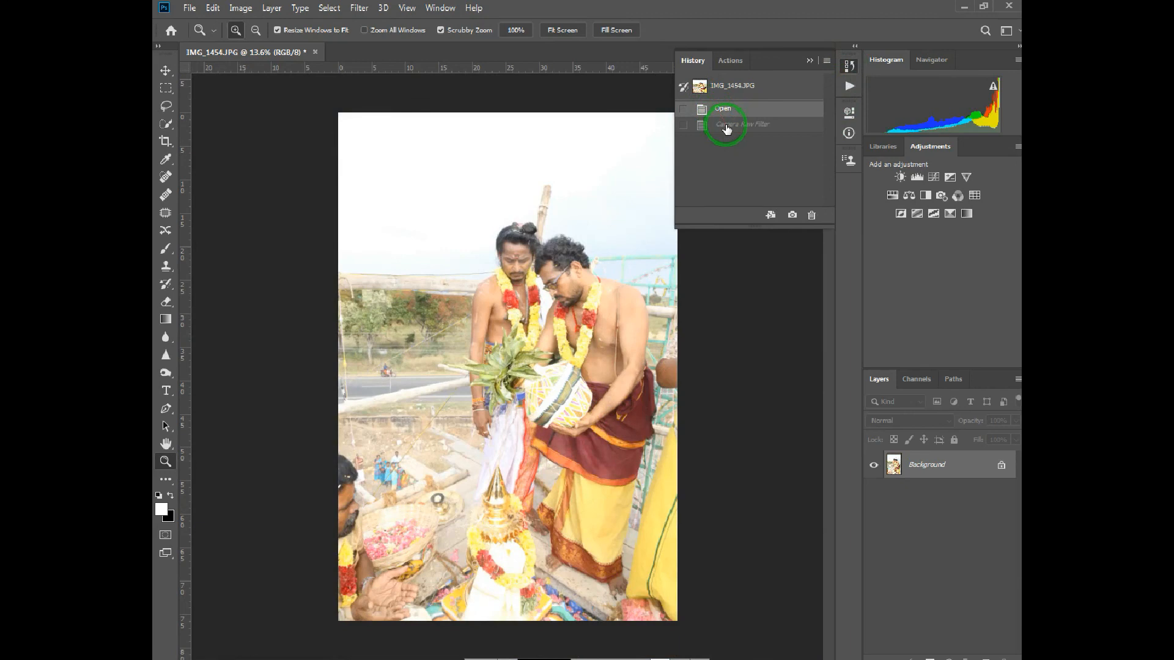
{"action": "left_click", "coordinate": [726, 125]}
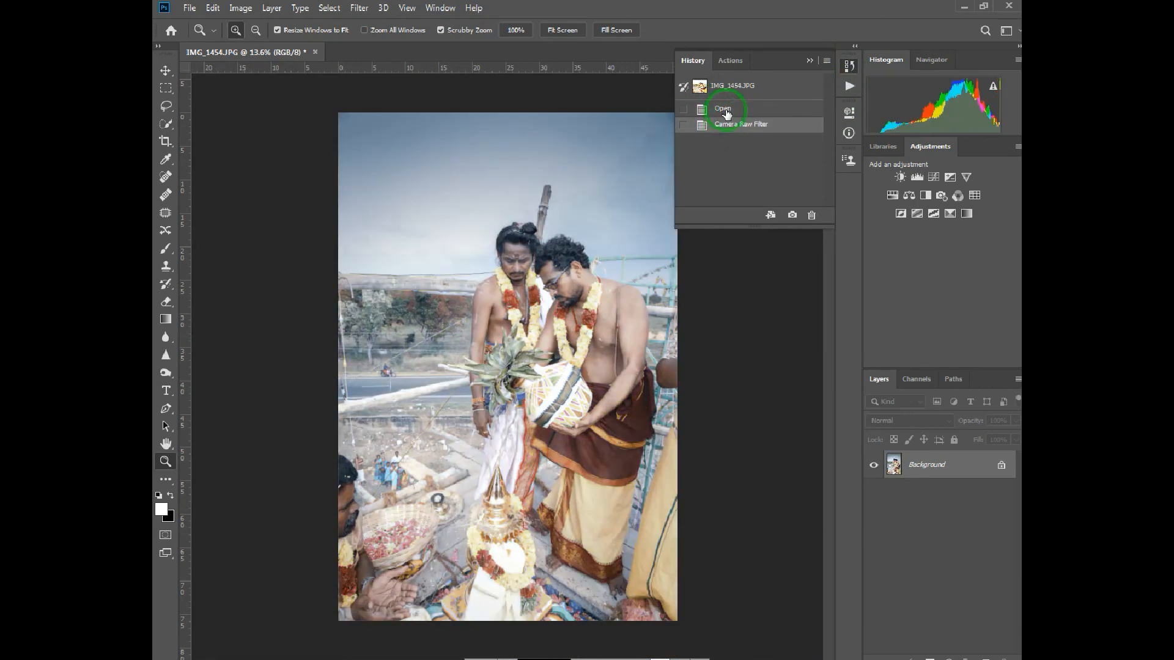
{"action": "left_click", "coordinate": [726, 112]}
{"action": "left_click", "coordinate": [736, 125]}
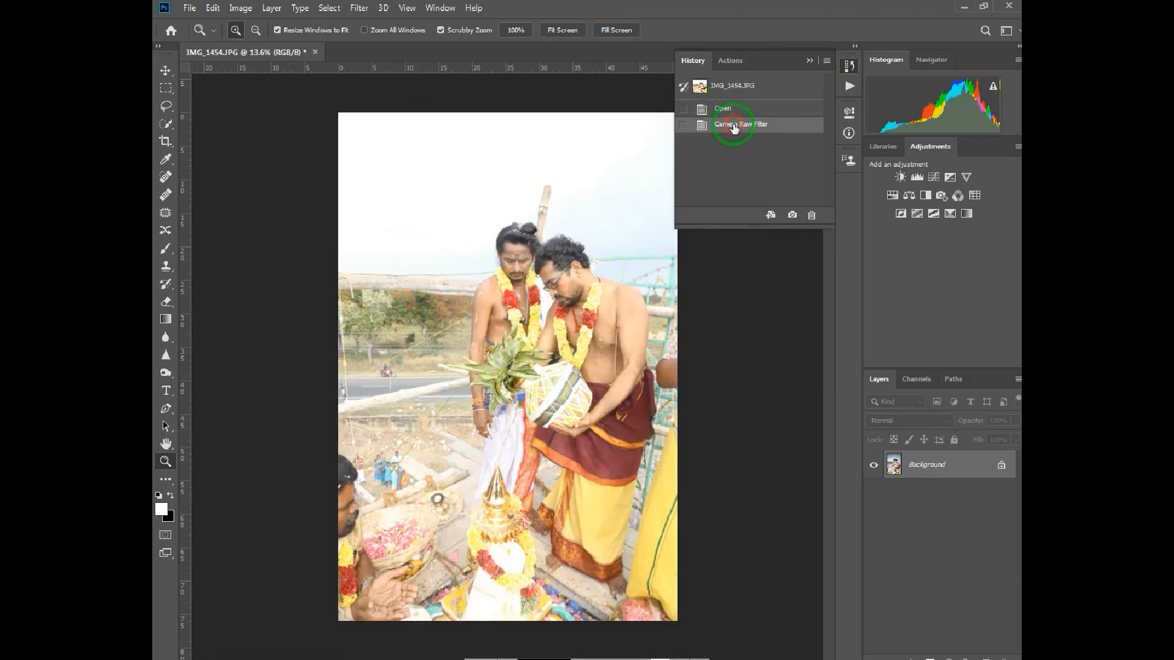
{"action": "left_click", "coordinate": [733, 109]}
{"action": "left_click", "coordinate": [739, 126]}
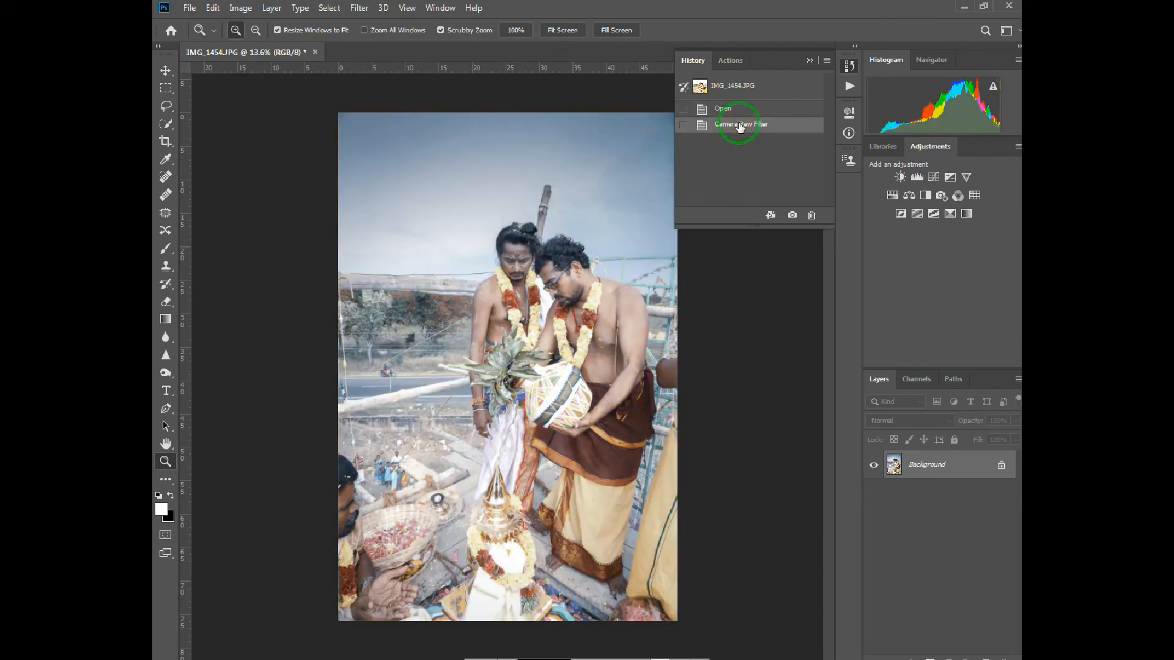
{"action": "left_click", "coordinate": [811, 61]}
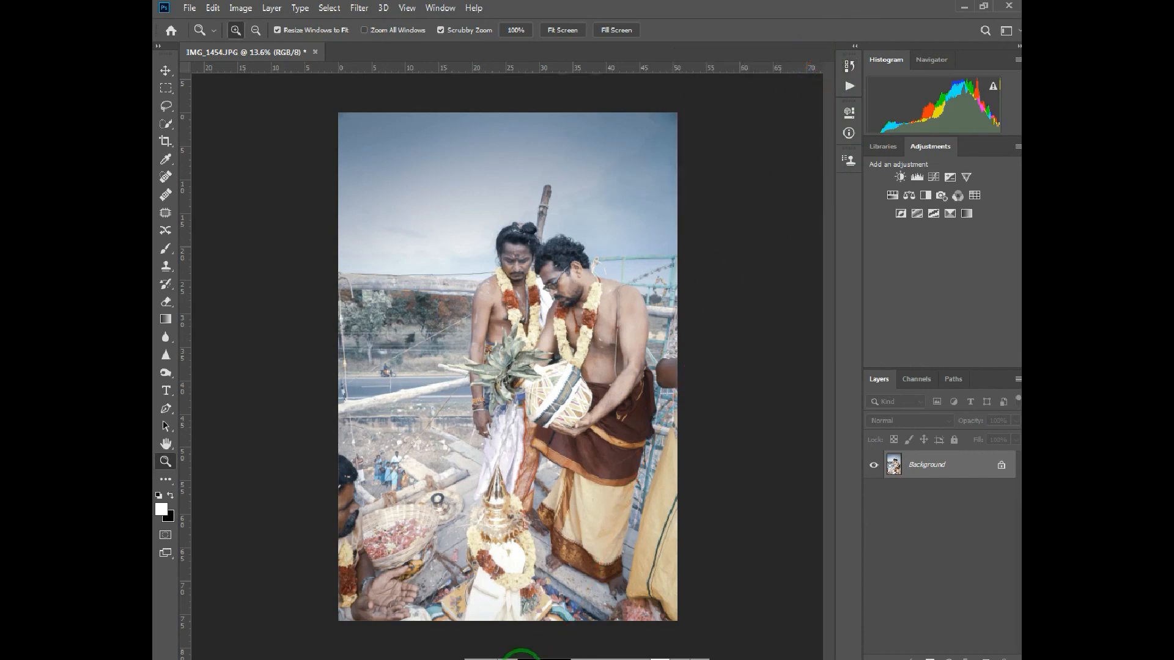